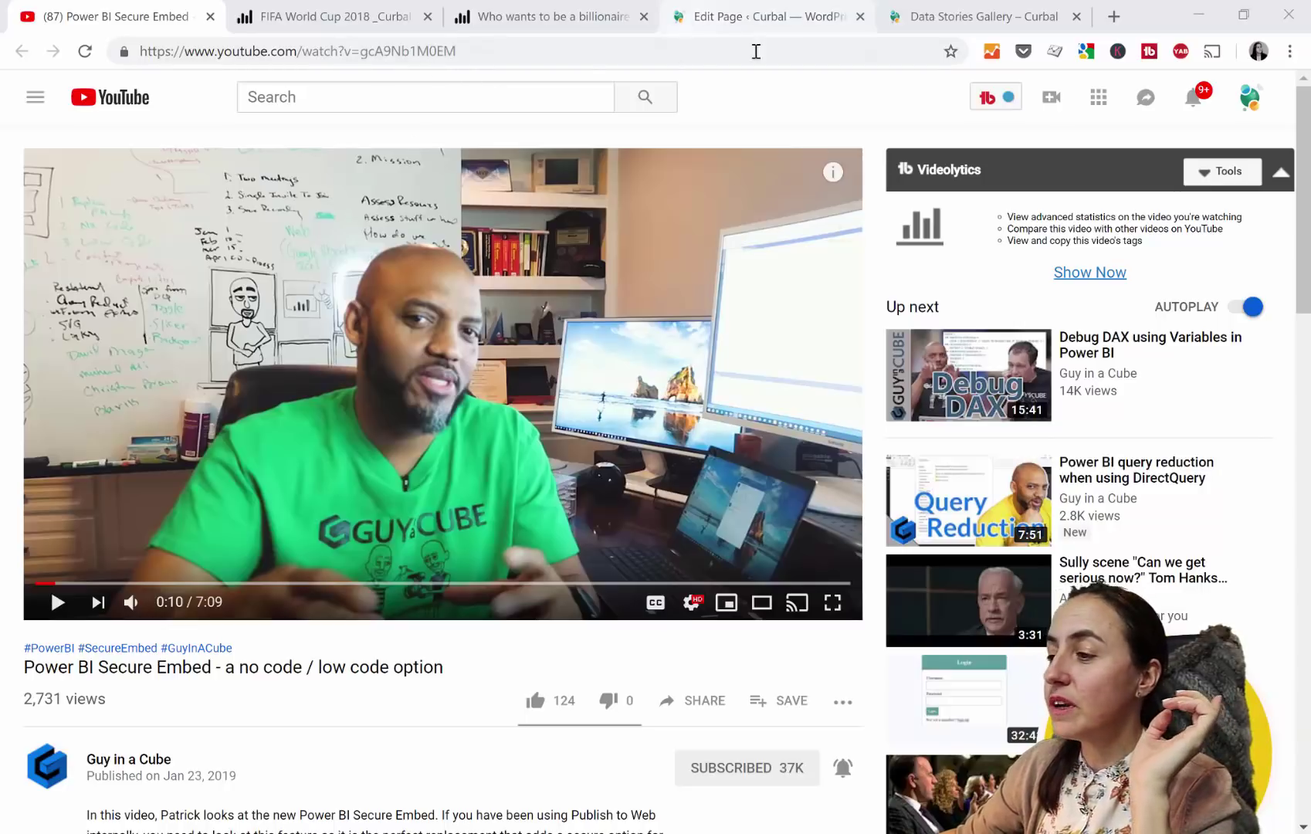
- Switch to the Curbal Data Stories Gallery page to look over its example report images
left_click(966, 16)
scroll(592, 502, "up", 3)
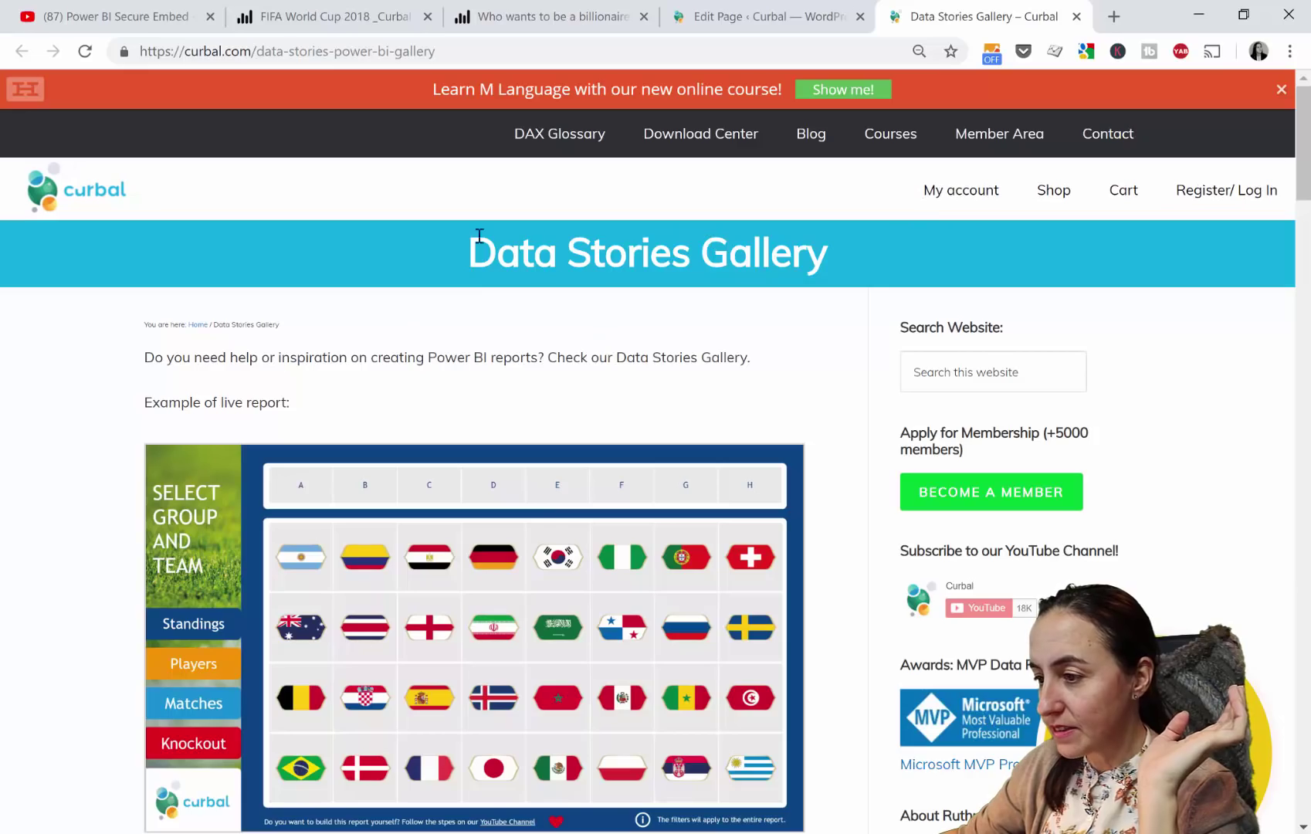
scroll(604, 305, "down", 1)
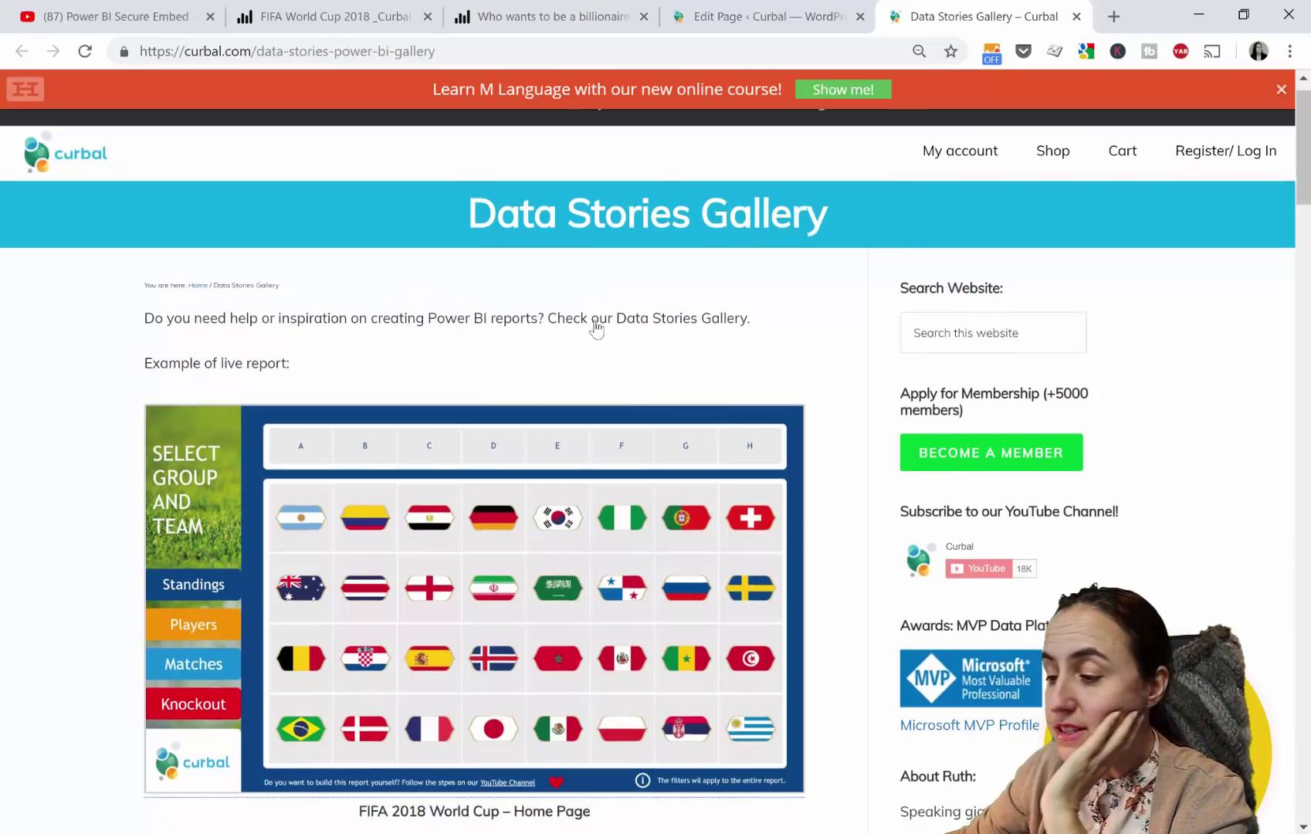
scroll(595, 325, "down", 5)
scroll(579, 372, "down", 5)
scroll(600, 408, "down", 5)
scroll(600, 408, "down", 5)
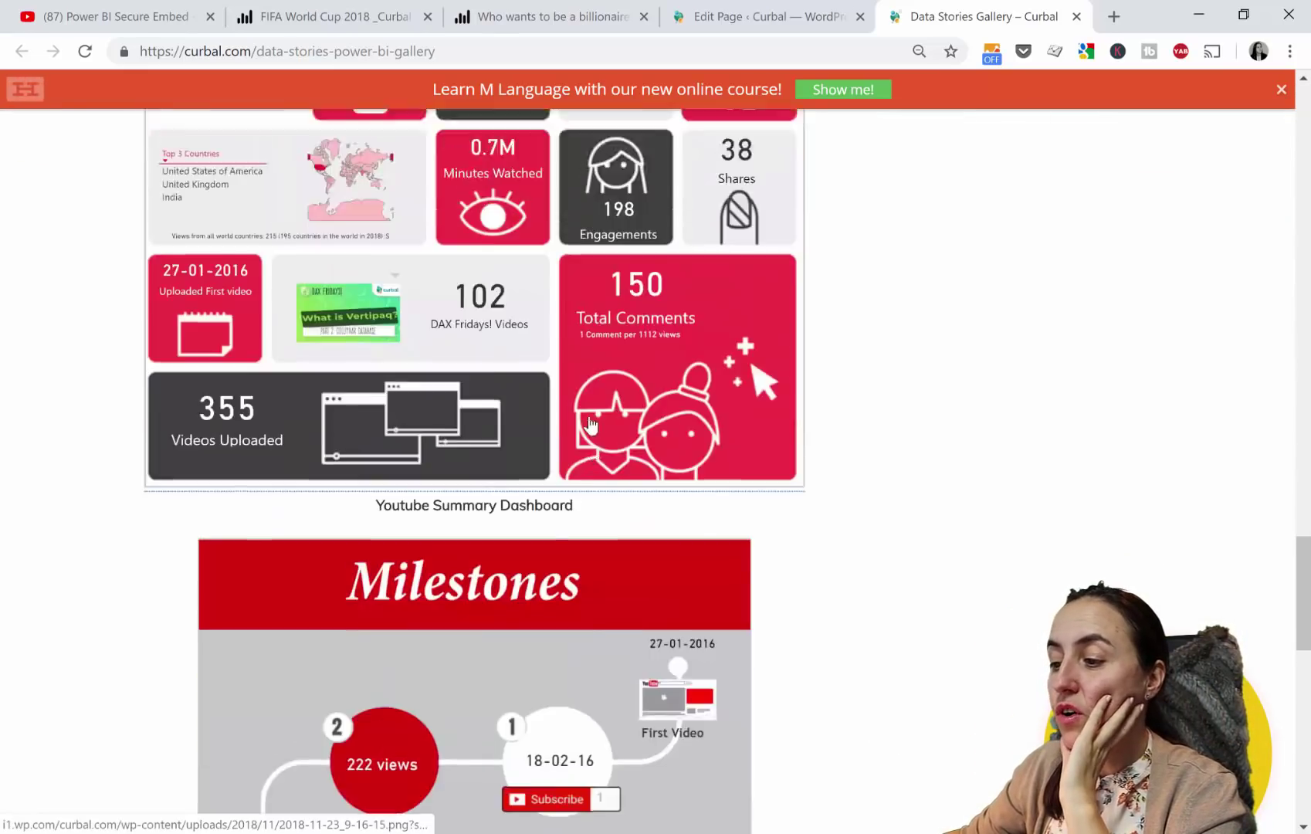
scroll(604, 400, "up", 10)
scroll(615, 389, "up", 10)
scroll(633, 378, "up", 10)
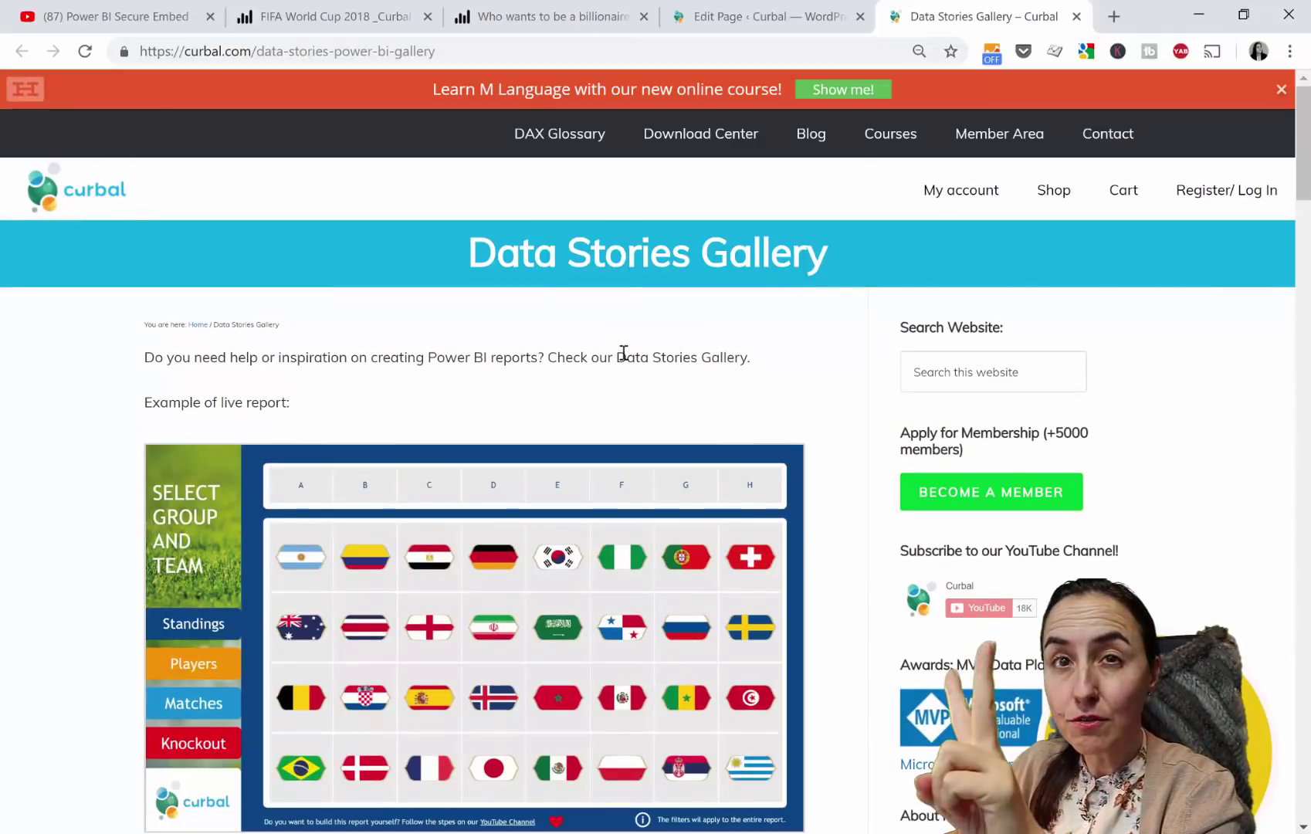
- Dismiss the earlier embed success message on the FIFA World Cup 2018 report
left_click(334, 18)
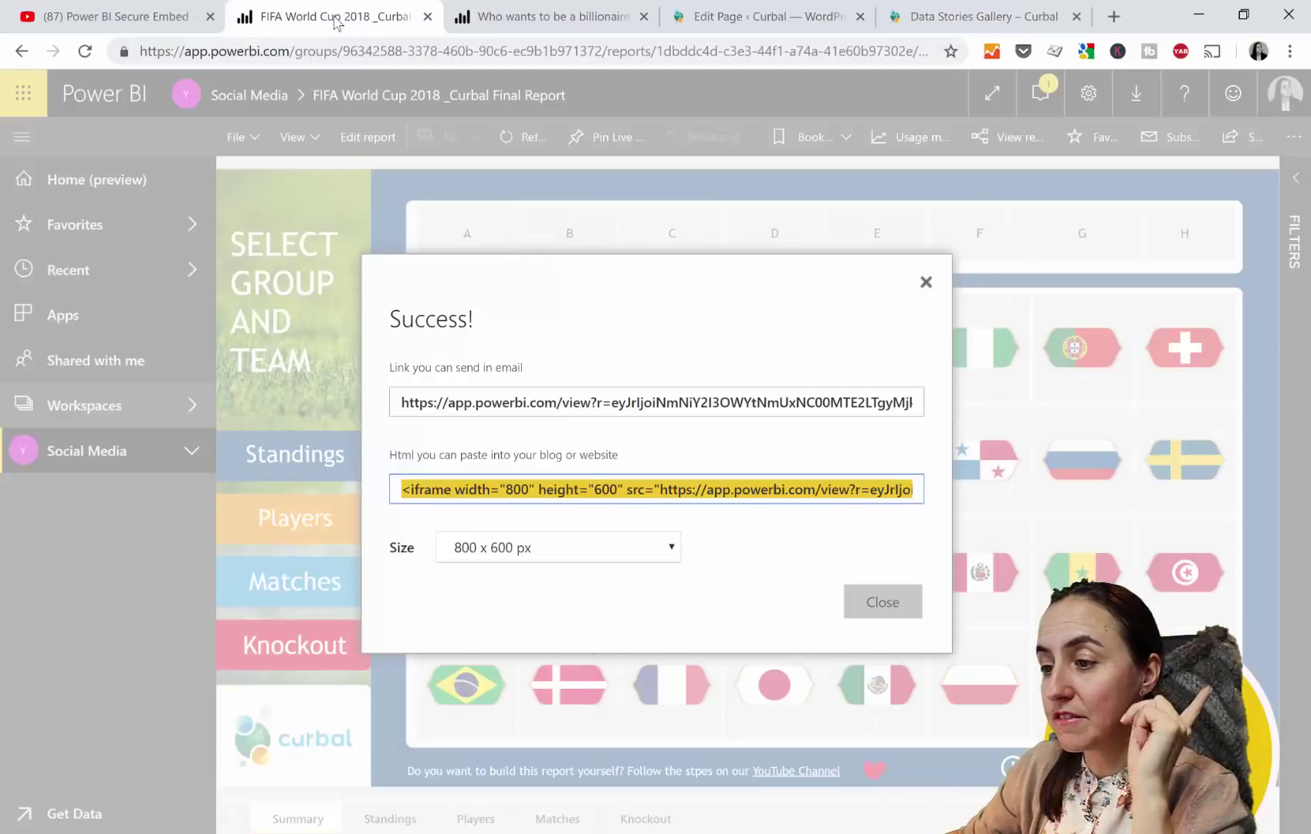
left_click(927, 284)
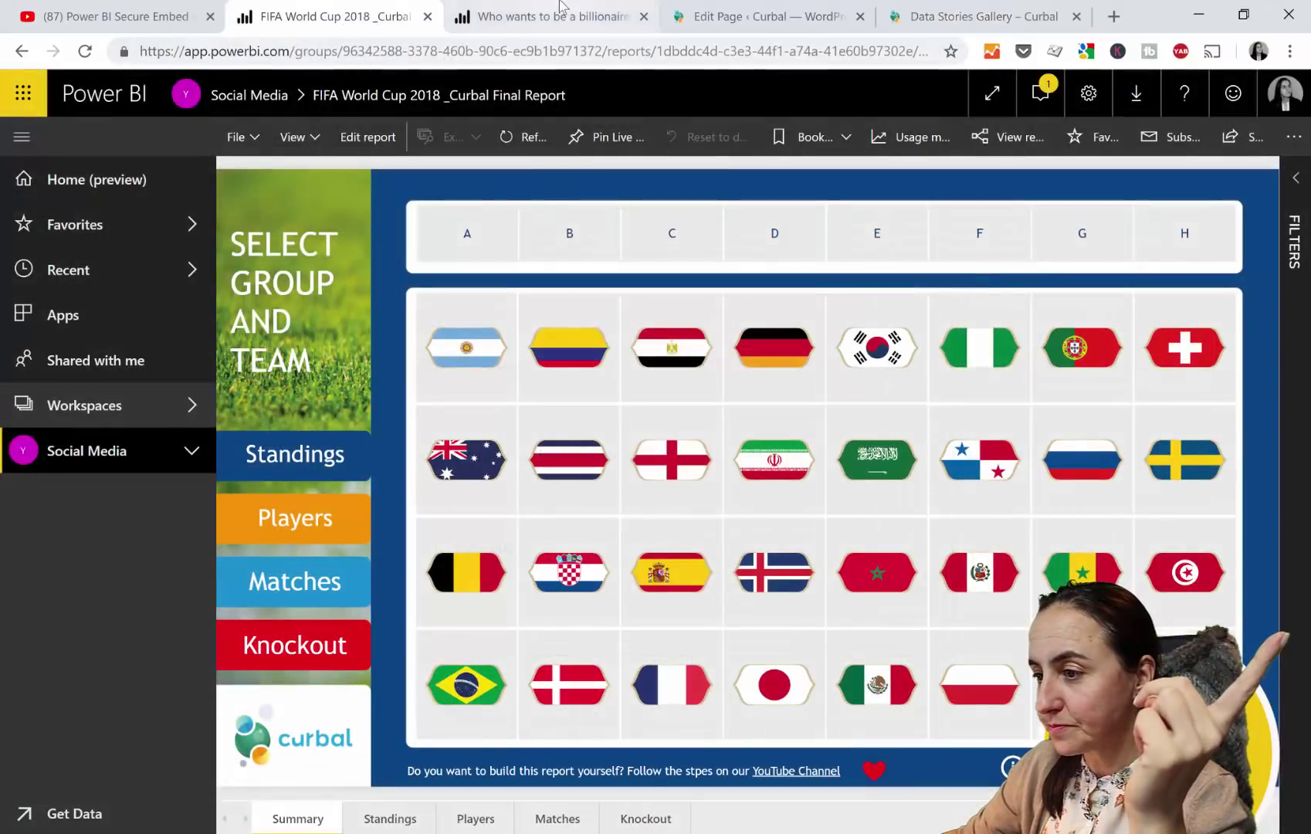
left_click(550, 17)
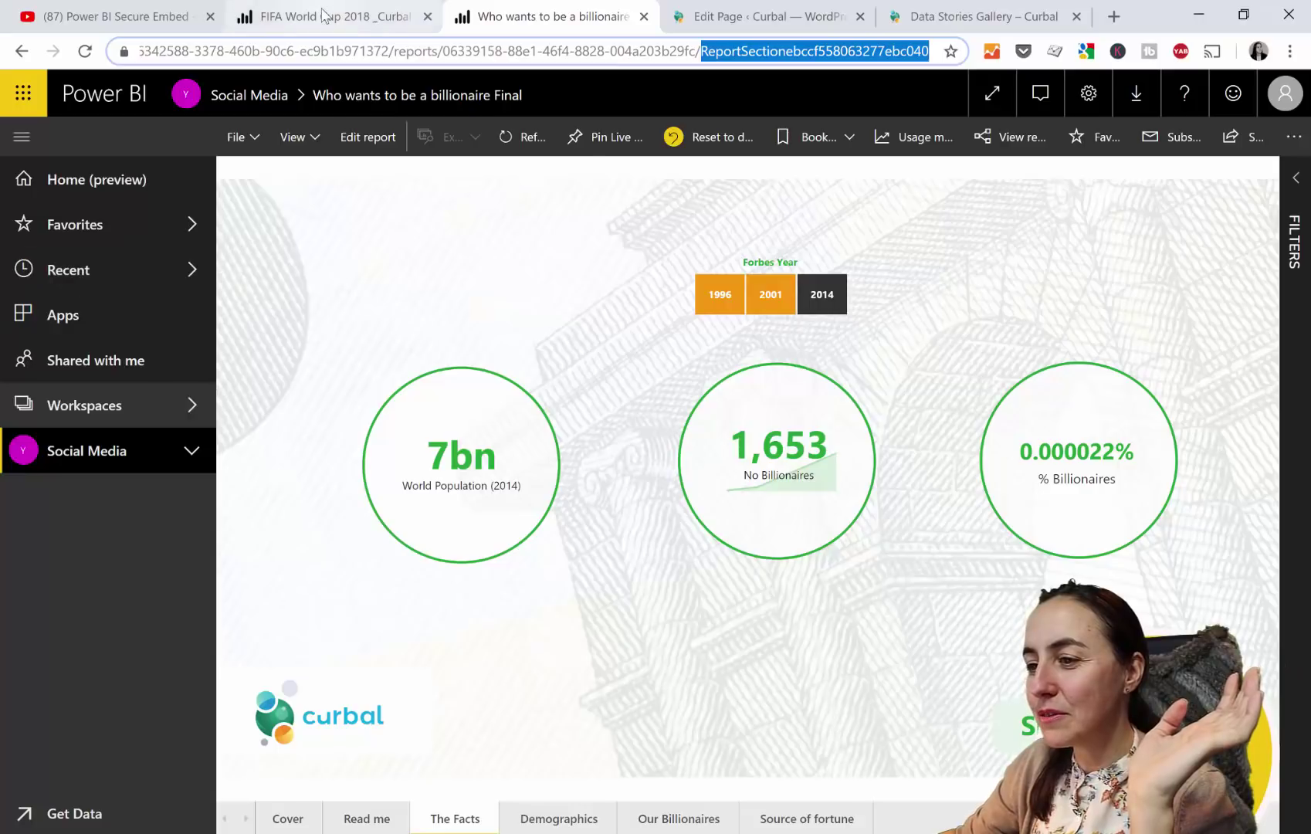
left_click(324, 14)
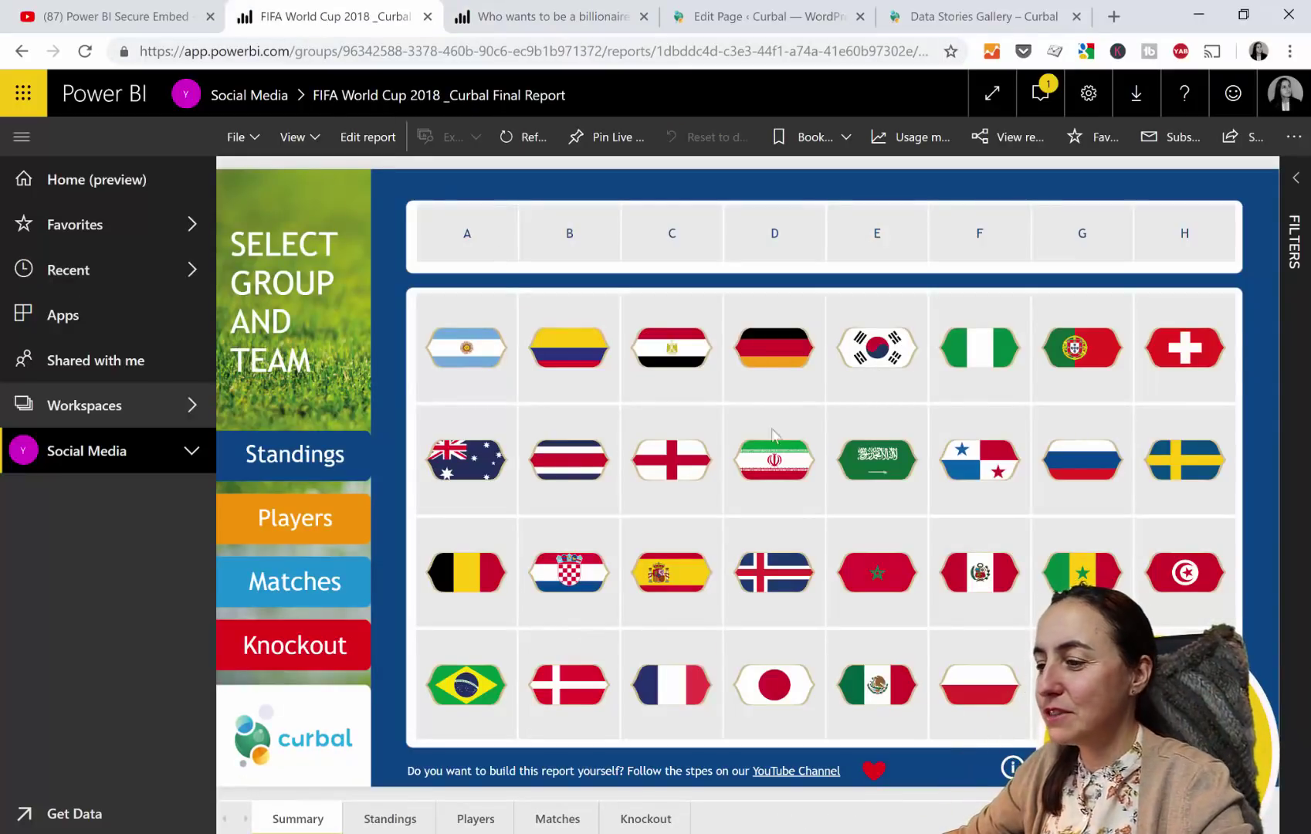
- Copy the FIFA World Cup 2018 report's Publish to web iframe HTML
left_click(228, 139)
left_click(383, 409)
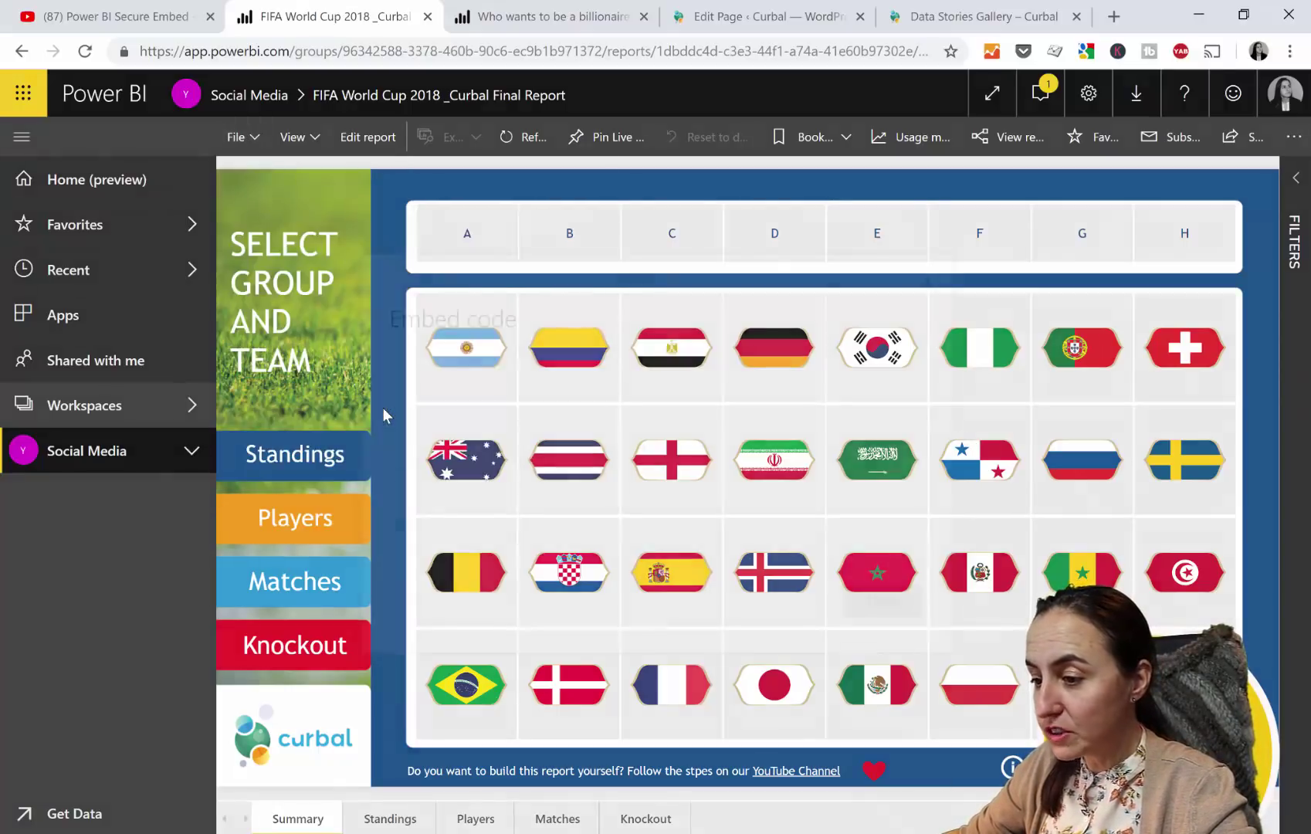
left_click(682, 489)
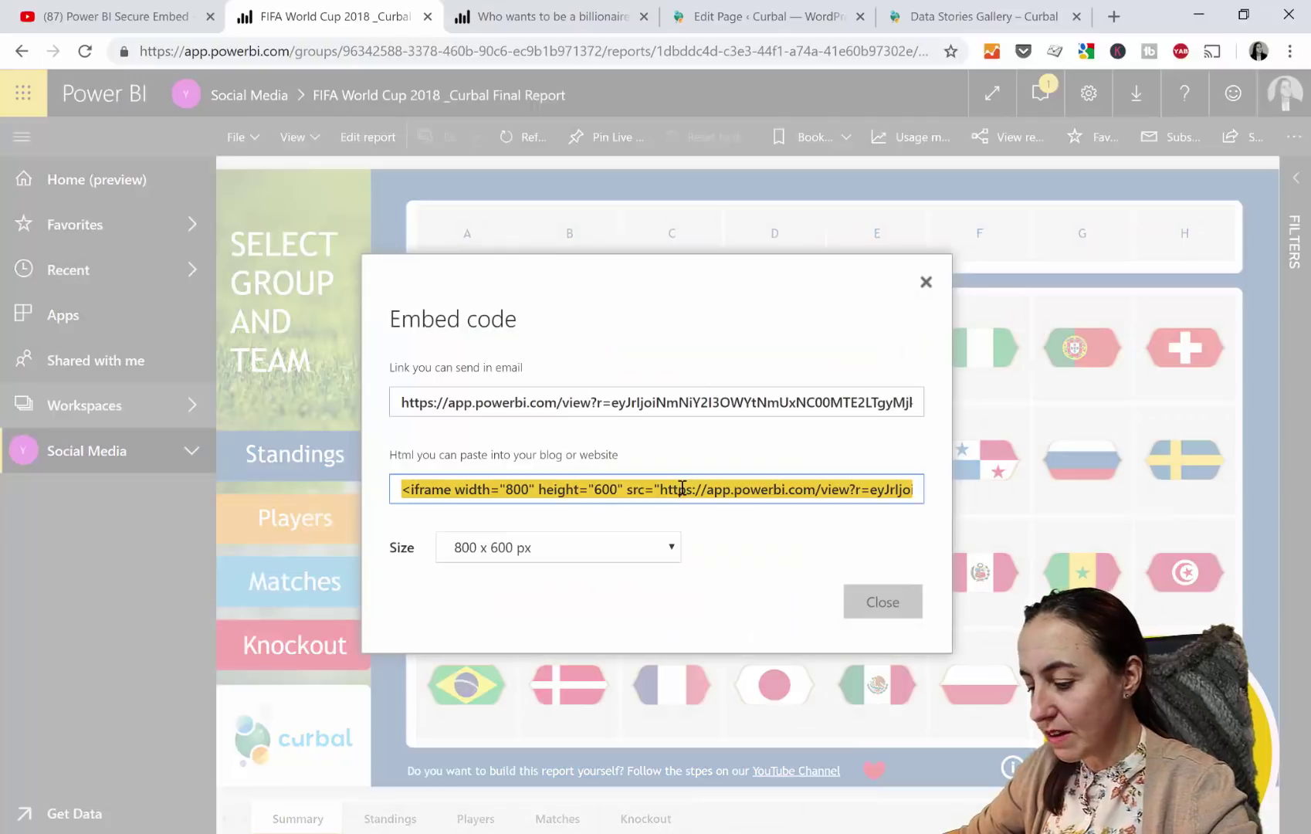
left_click(749, 15)
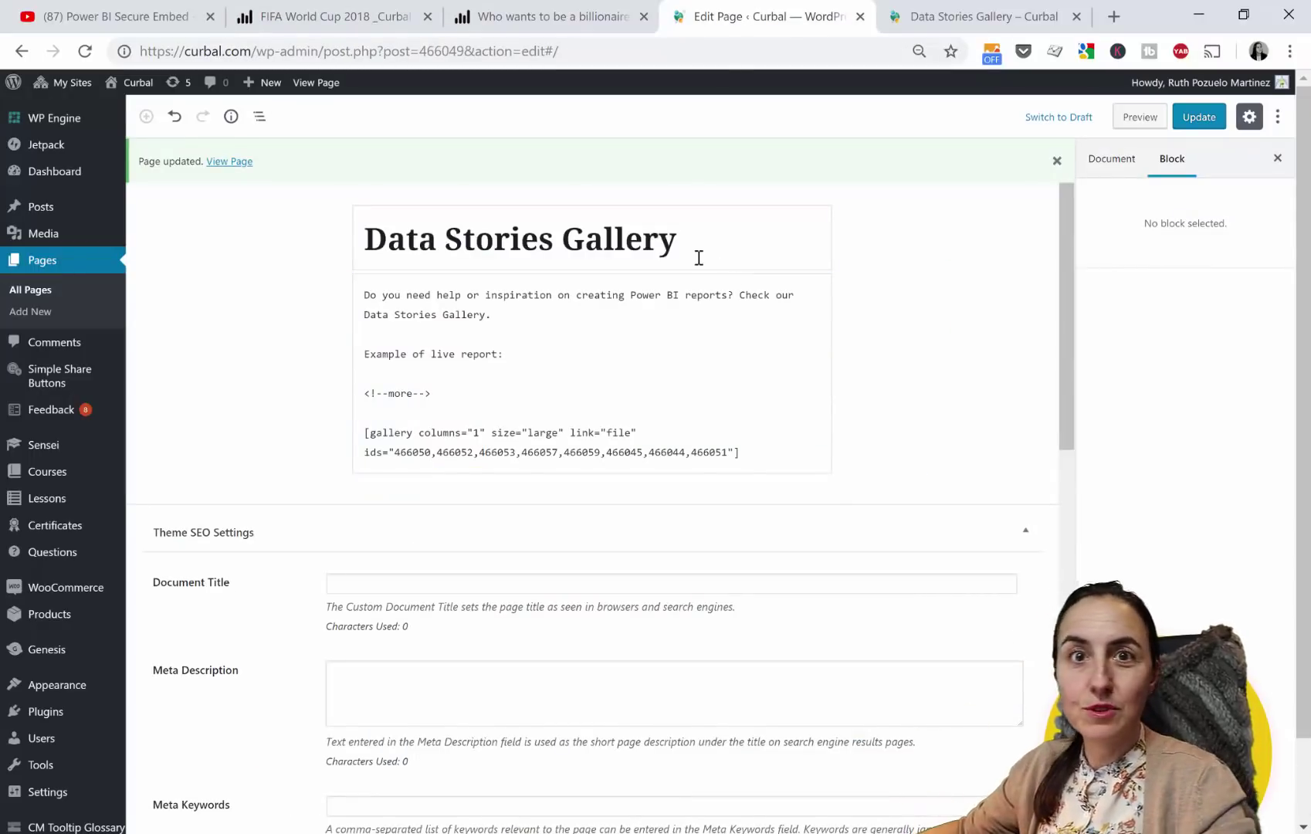
- In the Code Editor, paste the FIFA iframe code below the intro sentence, followed by blank lines
left_click(1277, 116)
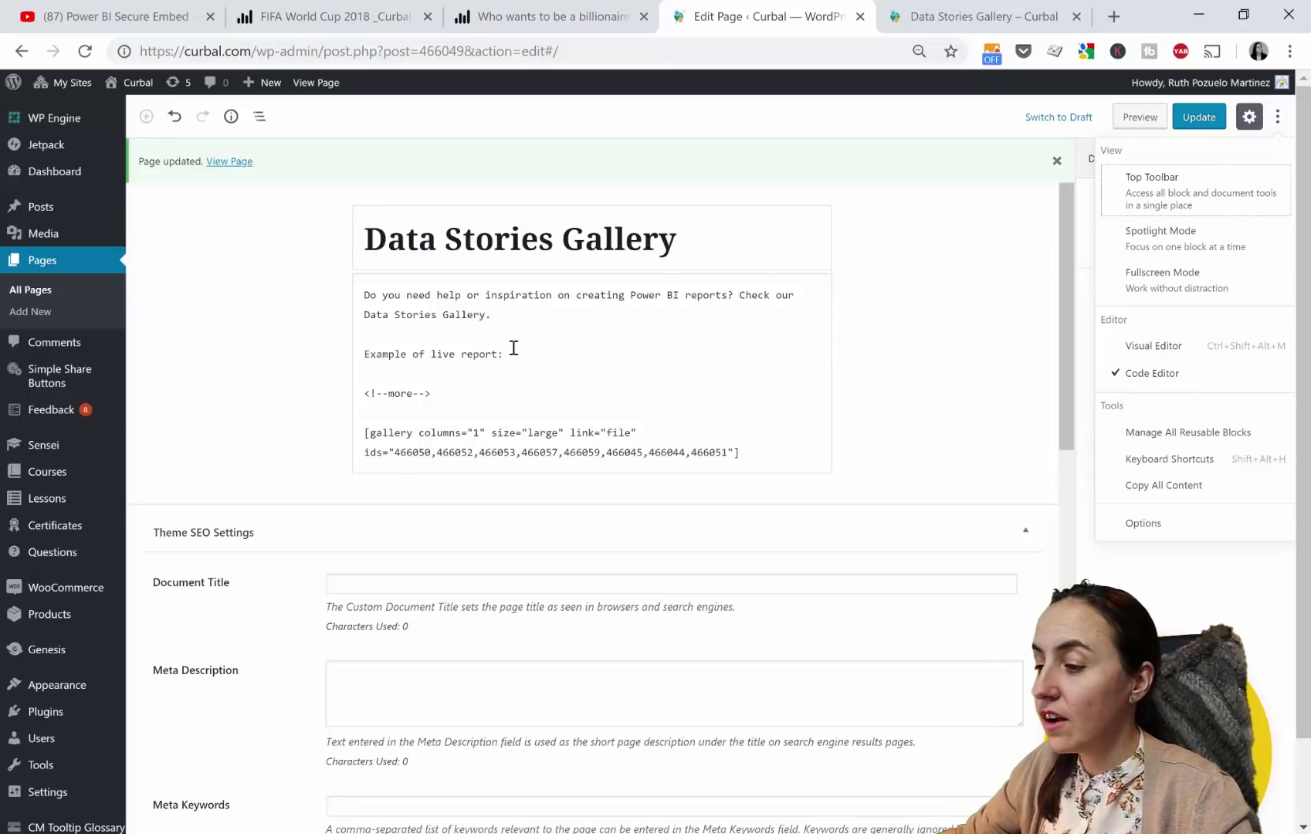
left_click(433, 330)
key("Return")
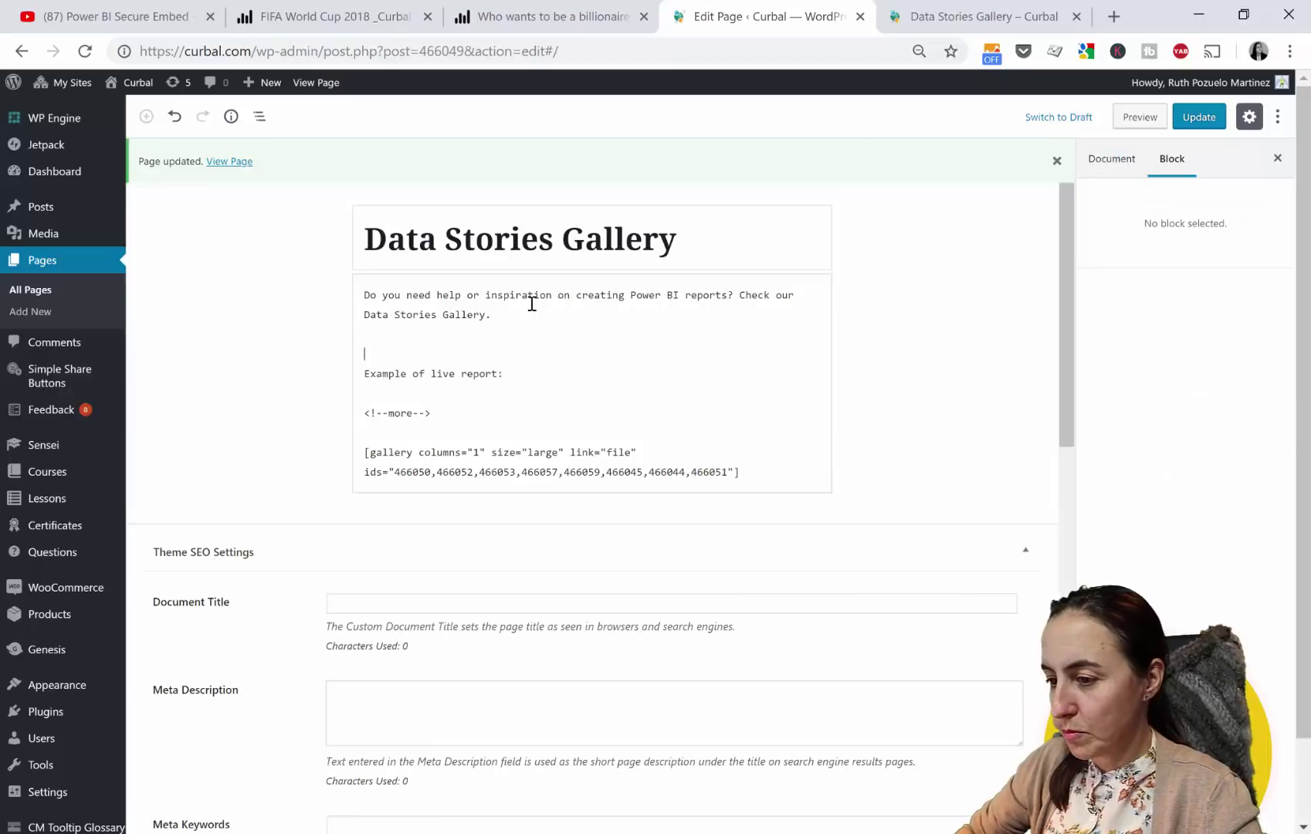
type("<iframe width=\"800\" height=\"600\" src=\"https://app.powerbi.com/view?r=eyJrIjoiNmNiY2I3OWYtNmUxNC00MTE2LTgyMjktMTI4ZDMzZTVkM2VmIiwidCI6IjRmMWNiNzZmLTlhODUtNDc3Mi04MWIwLTVkYWVjZjlmYTQyMCIsImMiOjh9\" frameborder=\"0\" allowFullScreen=\"true\"></iframe>")
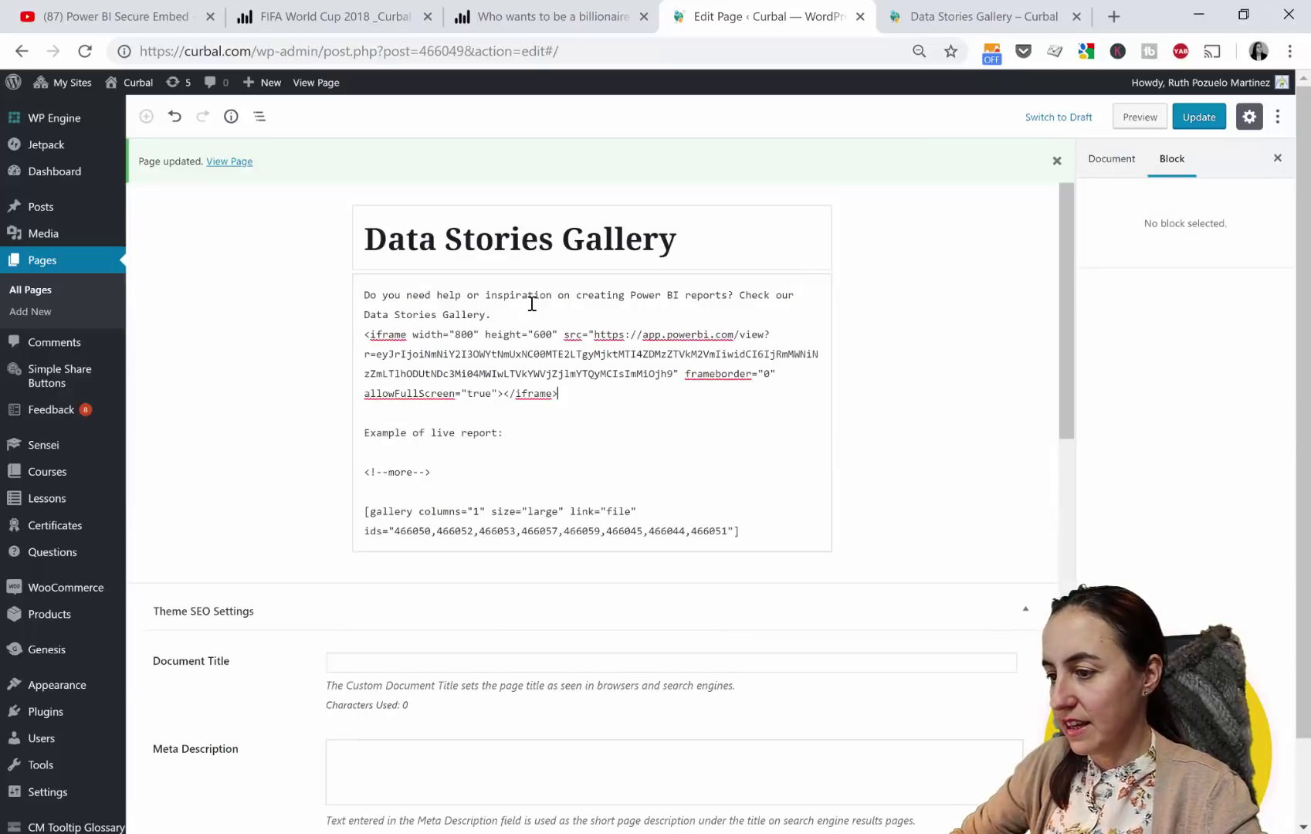
key("Return")
key("Return")
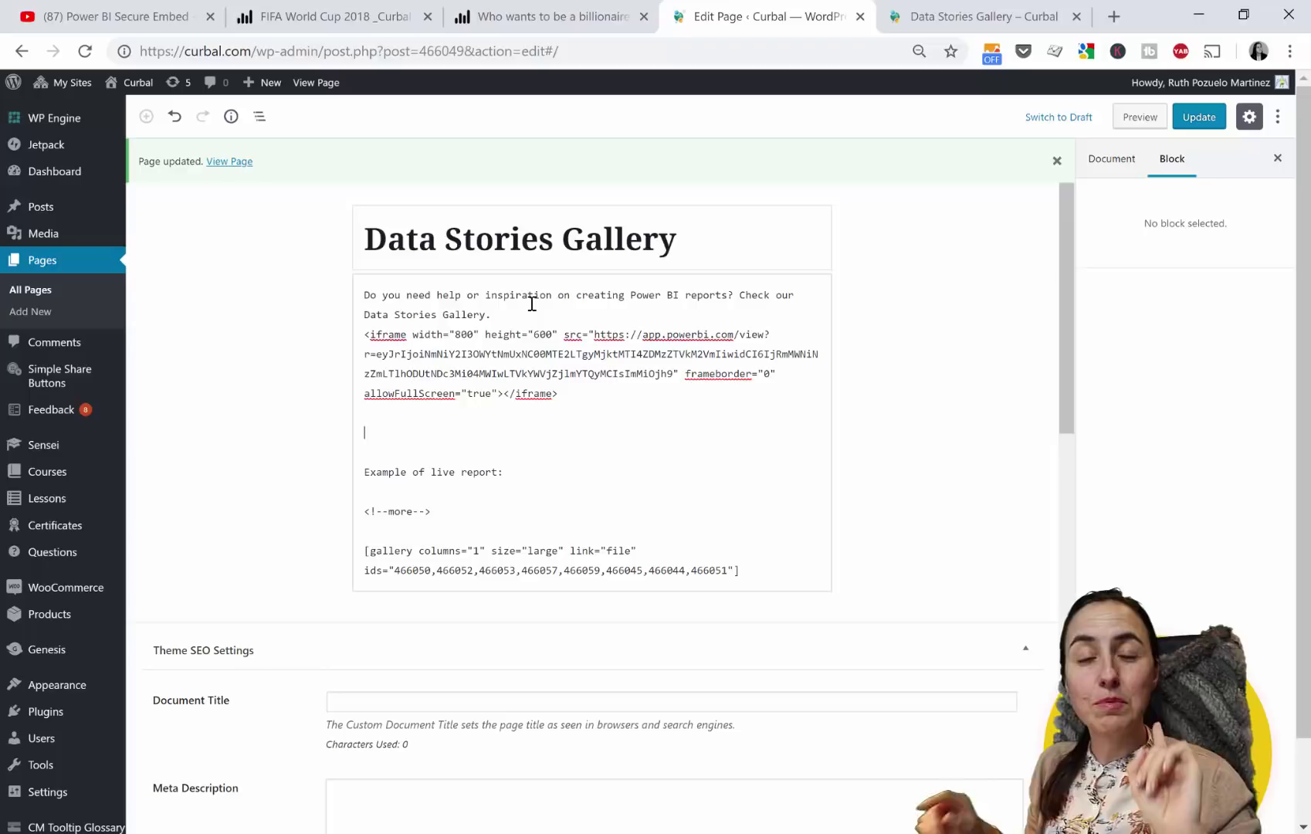
- Copy the secure embed iframe HTML for the Who wants to be a billionaire Final report
left_click(552, 23)
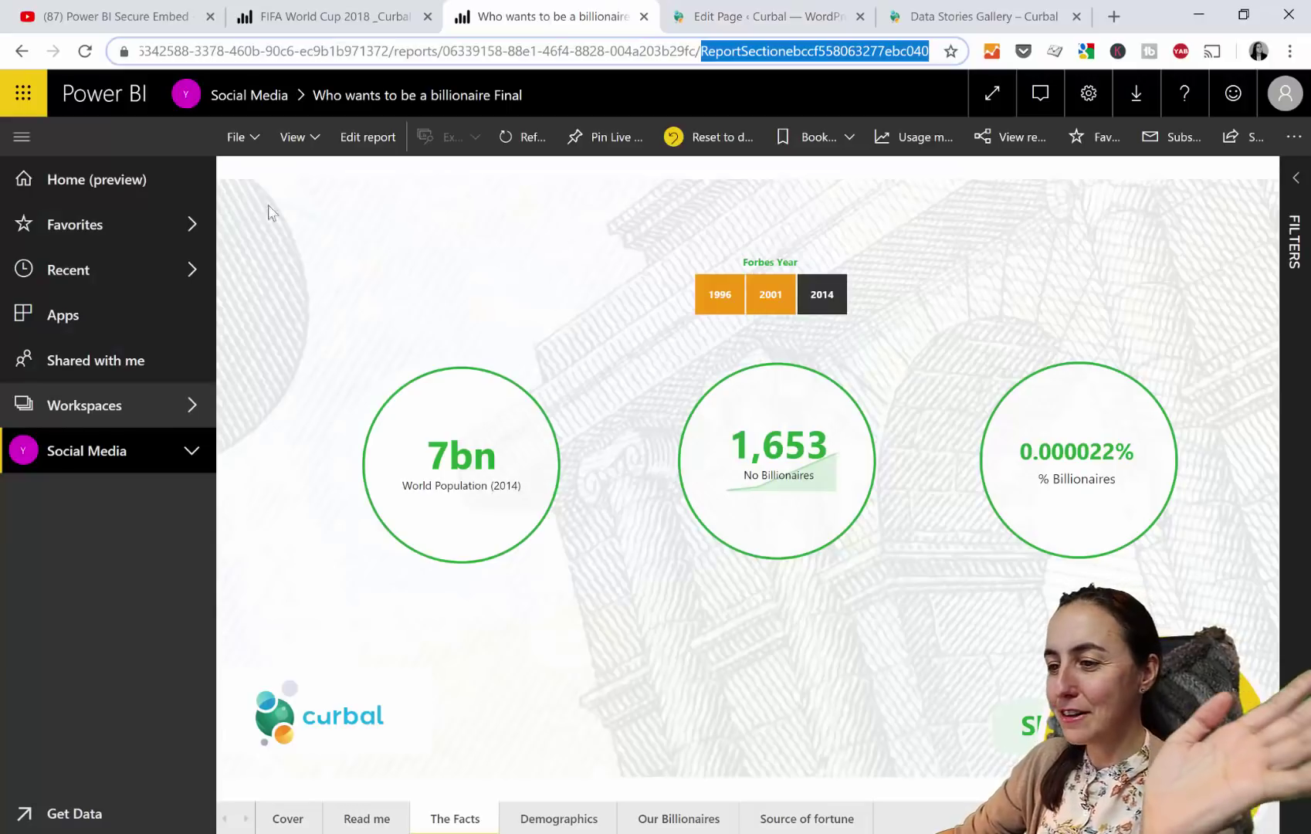
left_click(241, 136)
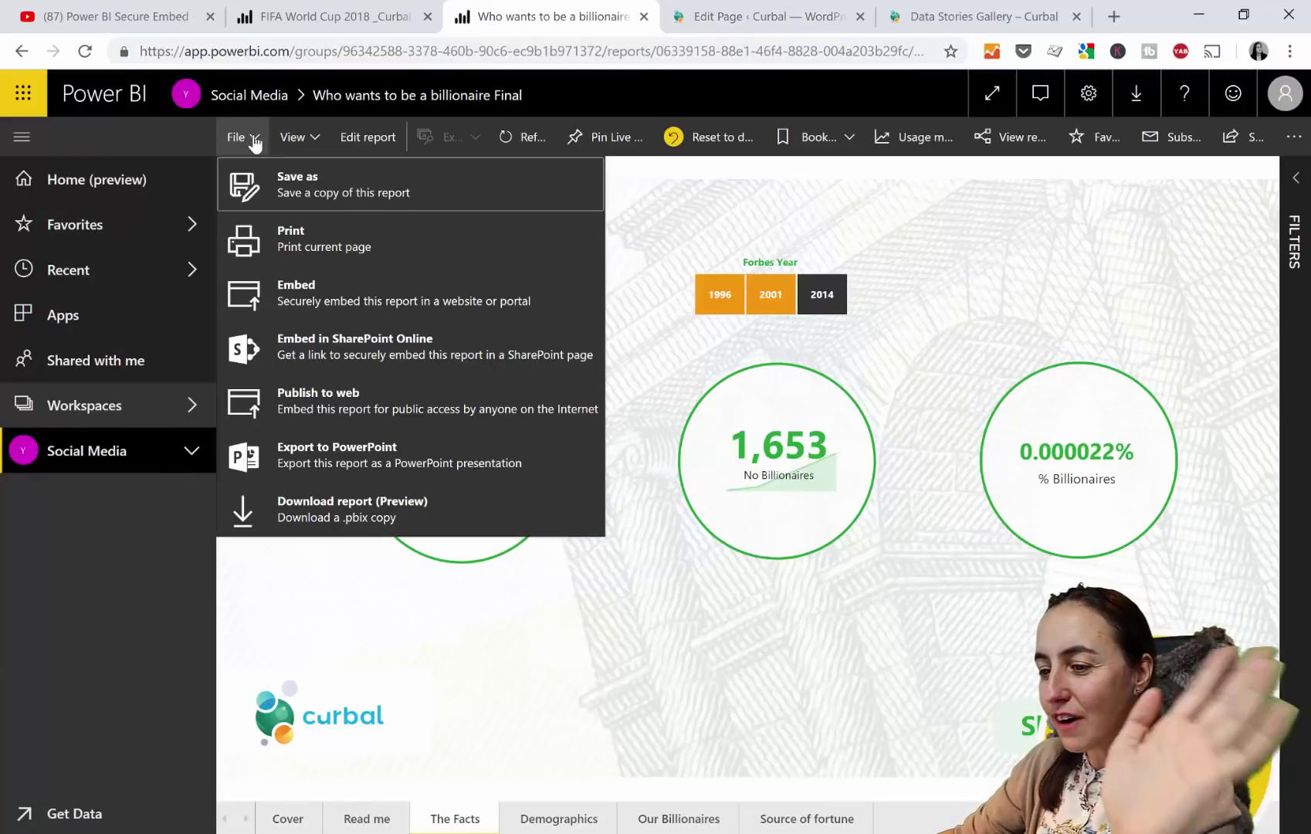
left_click(370, 298)
left_click(665, 525)
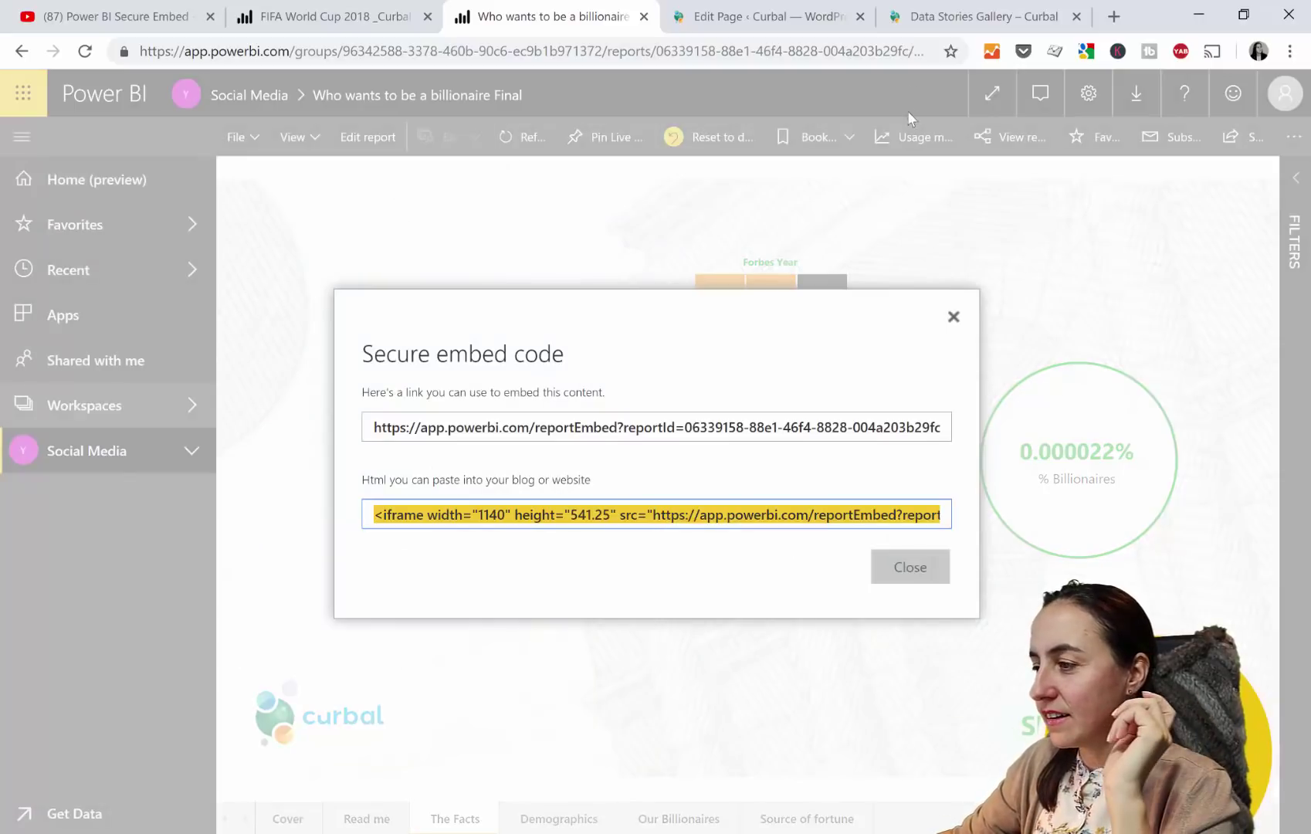
left_click(804, 26)
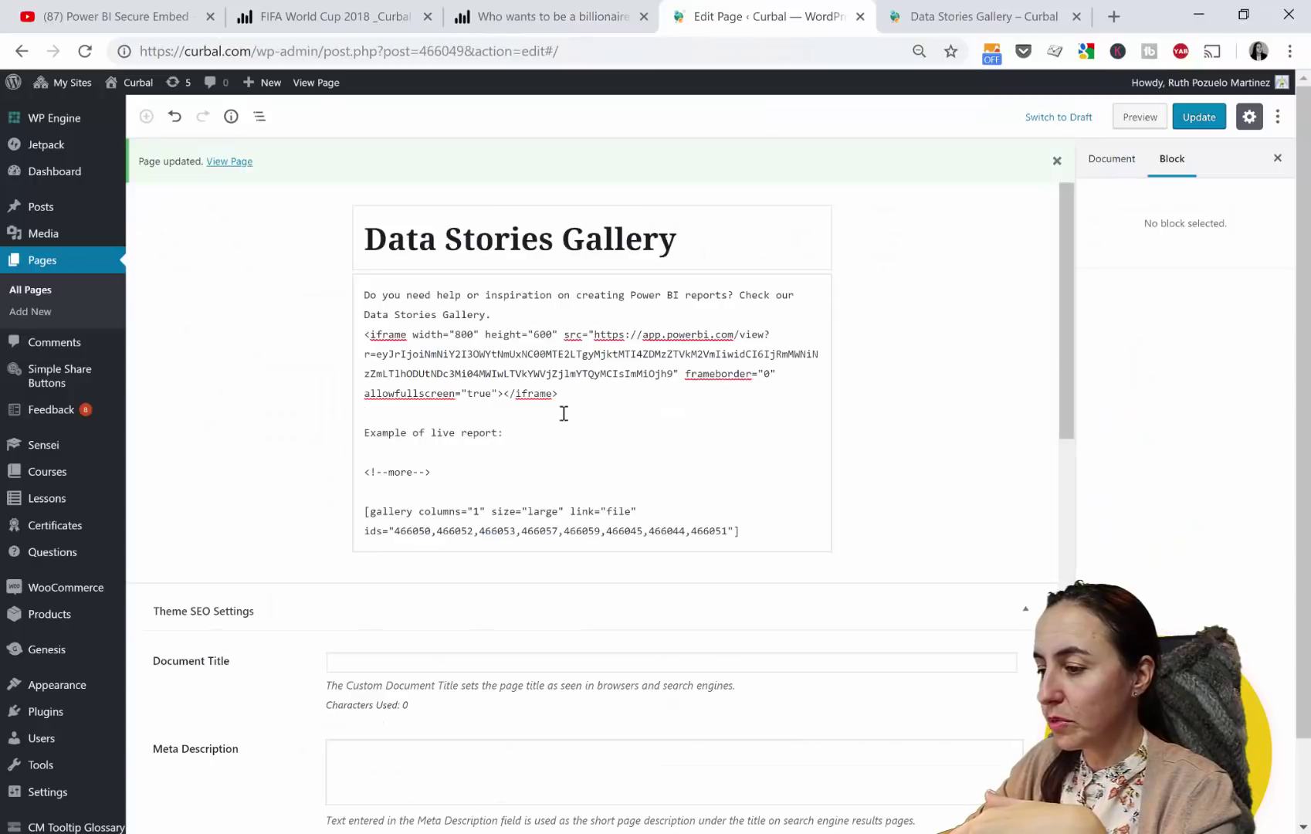
- Paste the billionaire secure iframe below the FIFA embed with a blank line, and update the page
key("Return")
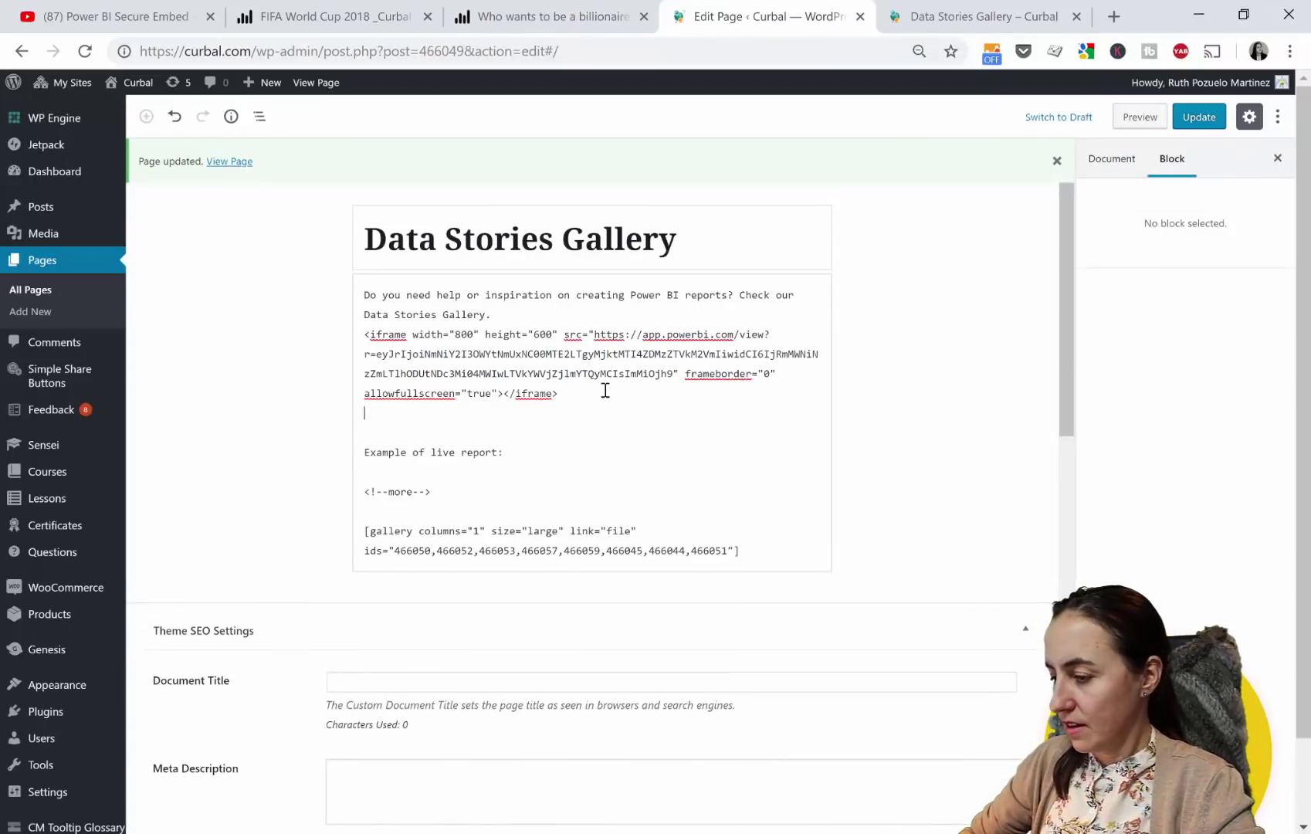
key("ctrl+v")
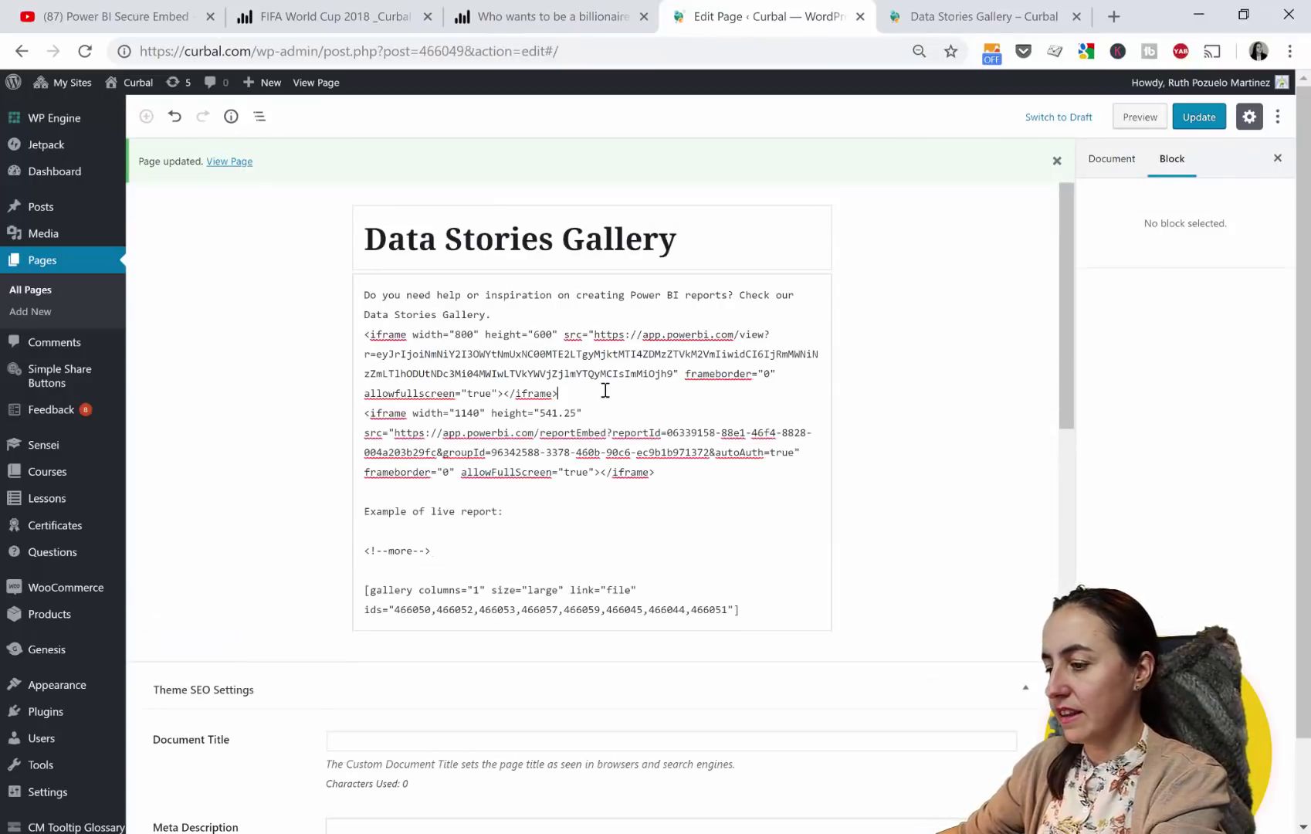
key("Return")
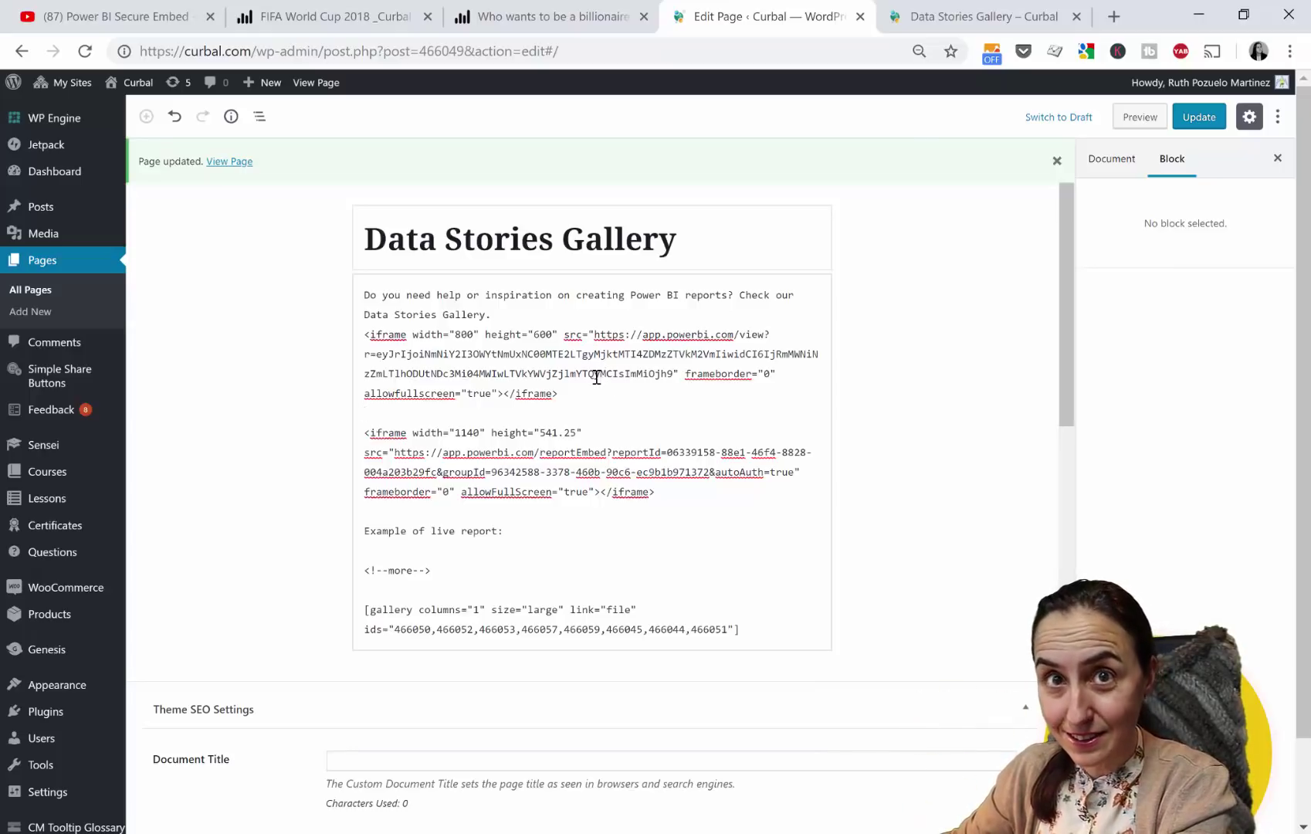
left_click(1199, 115)
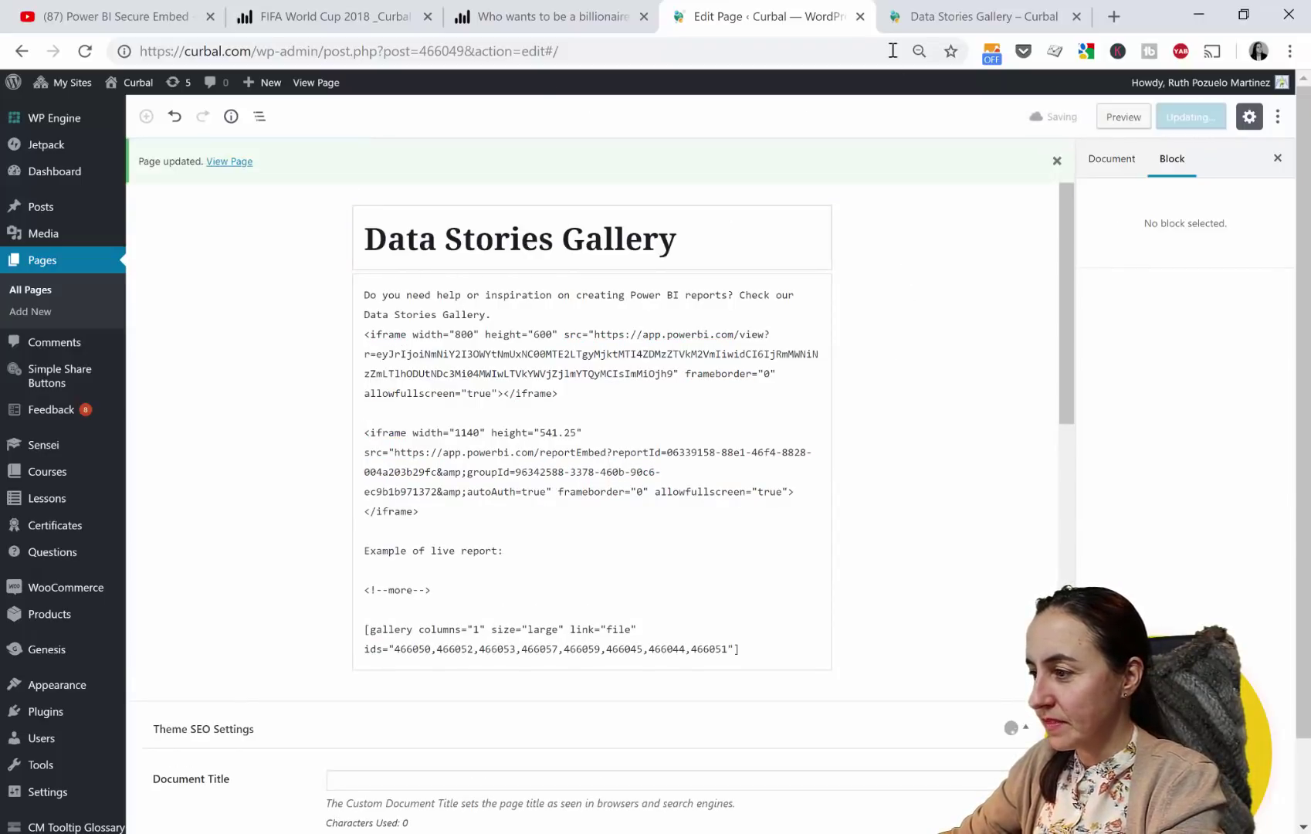
- Reload the live Data Stories Gallery page to show both embedded reports
left_click(970, 19)
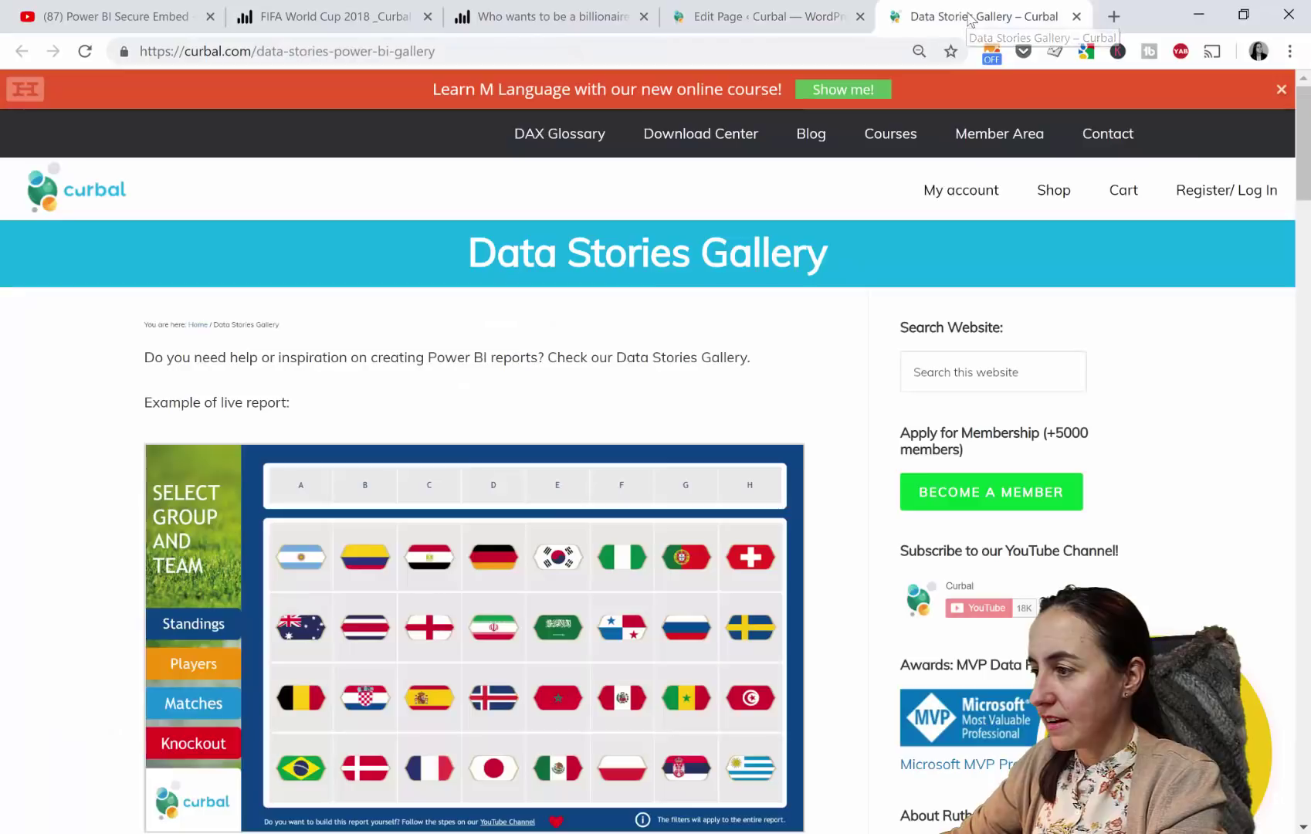
left_click(85, 51)
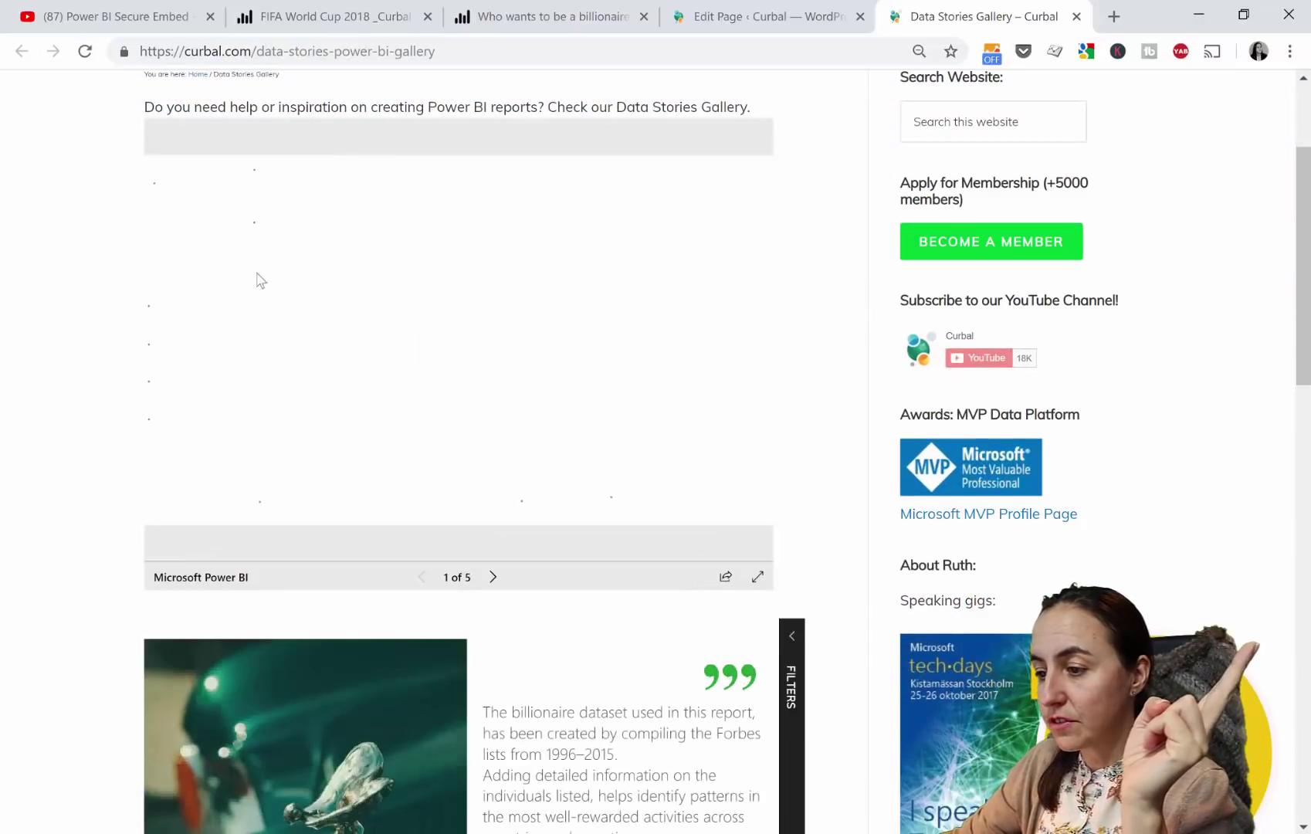
scroll(744, 632, "down", 3)
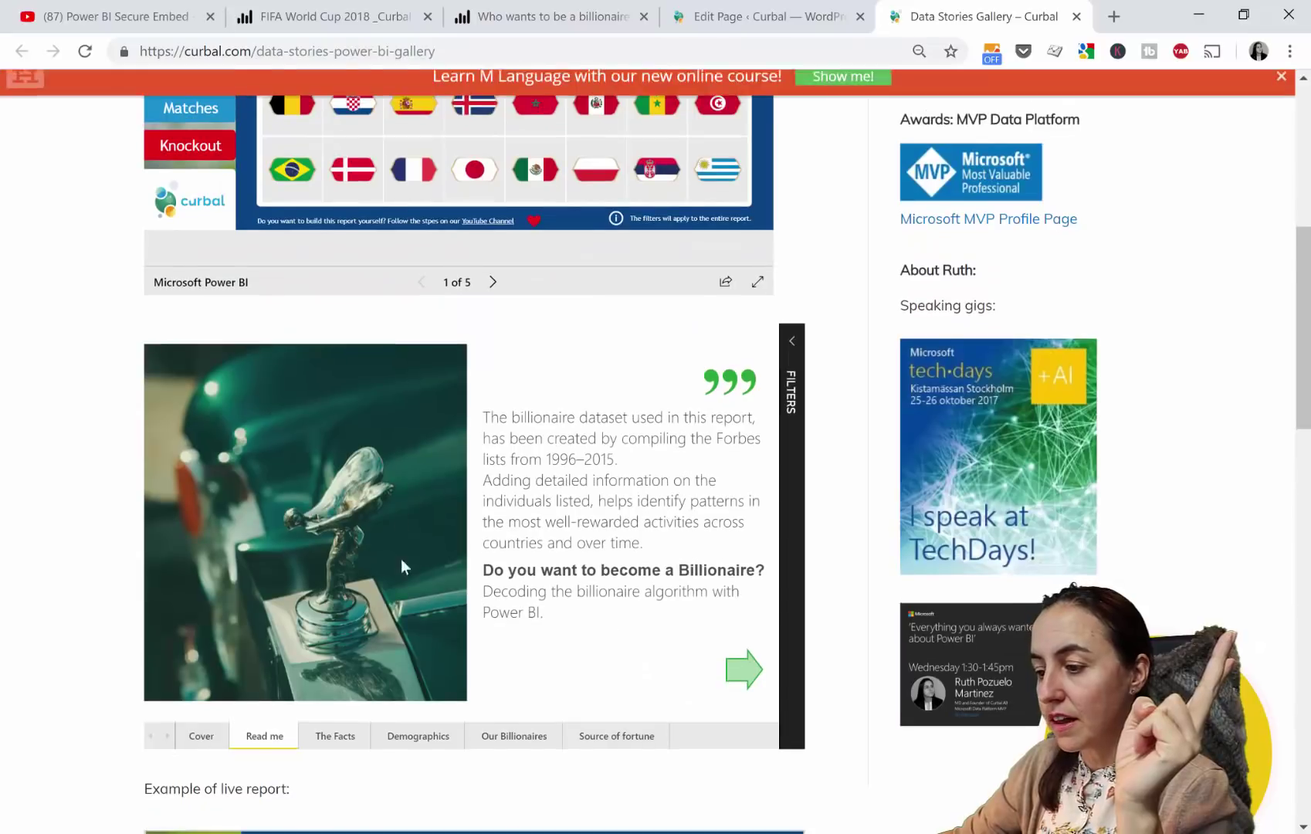
scroll(686, 573, "up", 3)
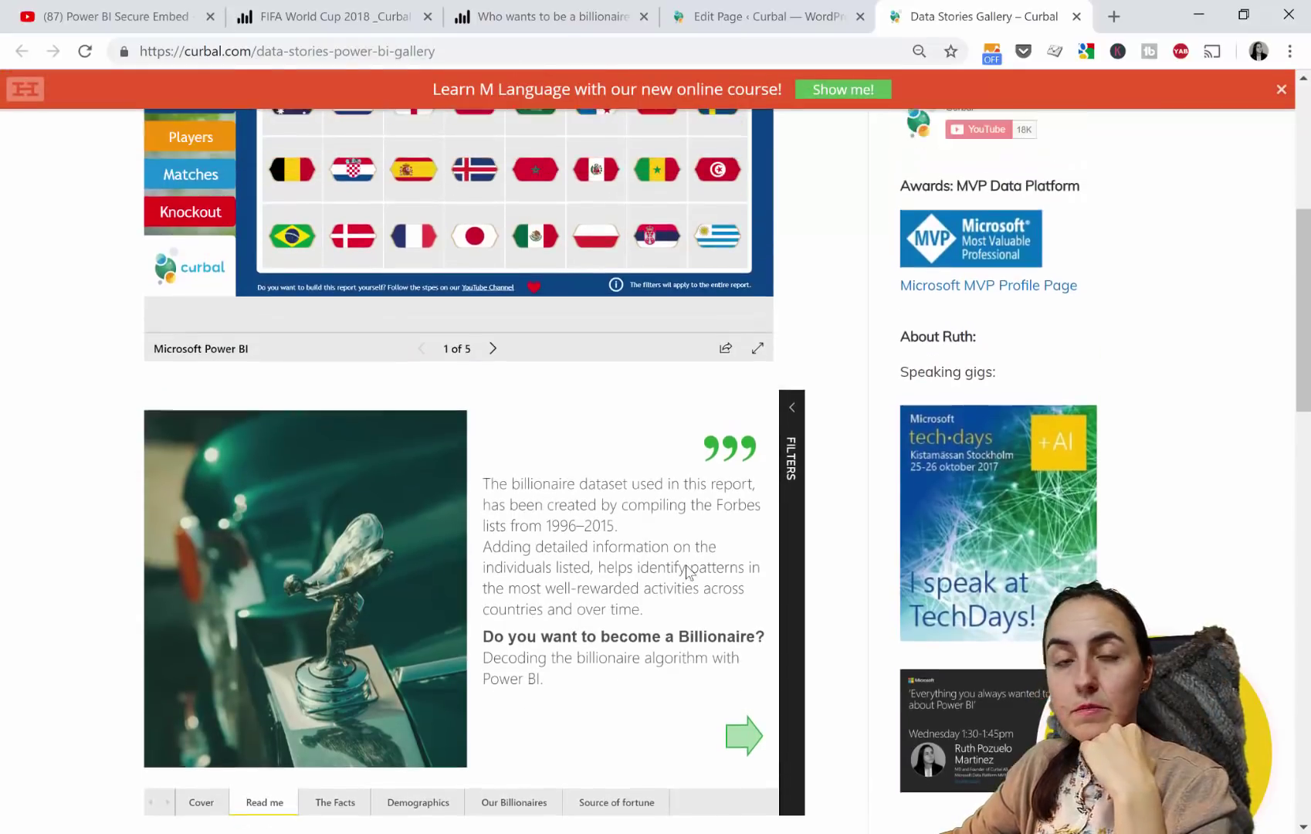
scroll(687, 571, "up", 2)
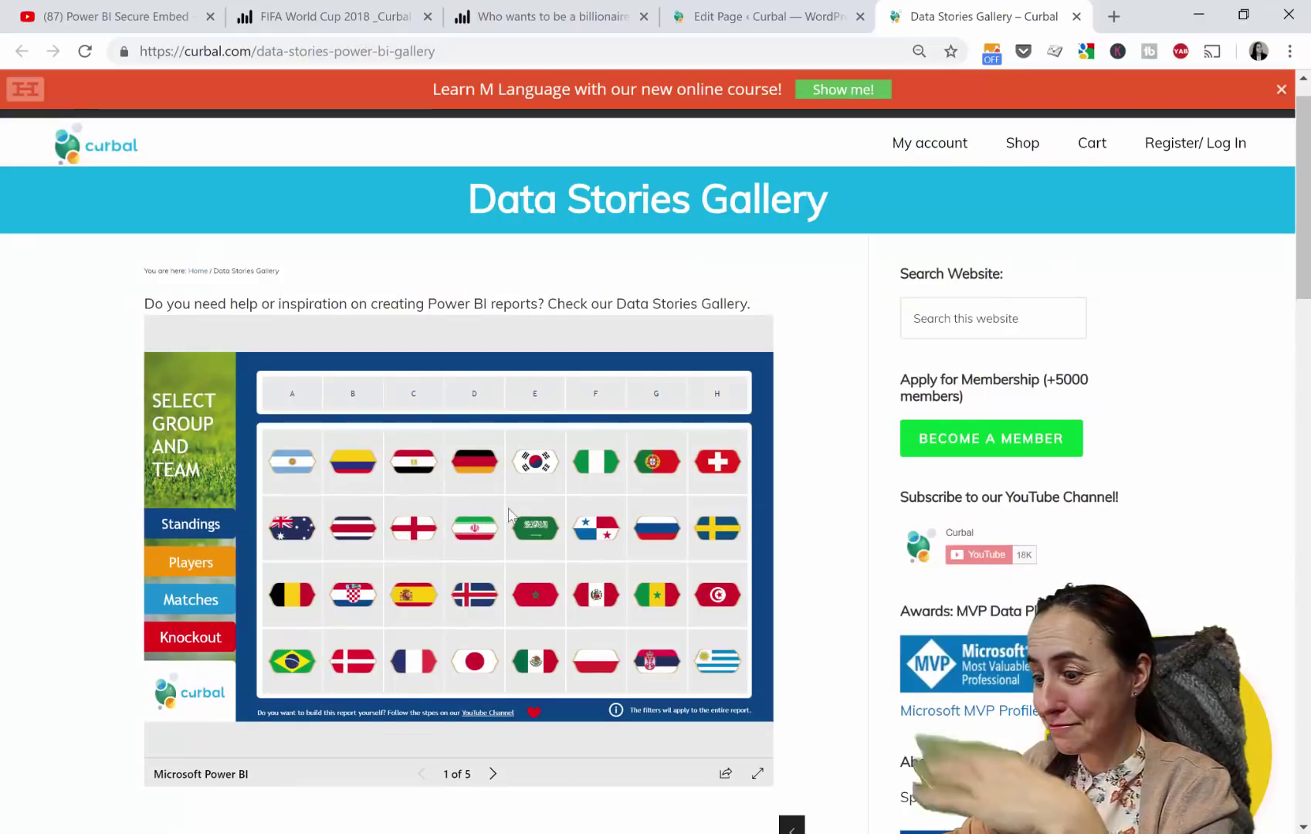
scroll(559, 549, "down", 3)
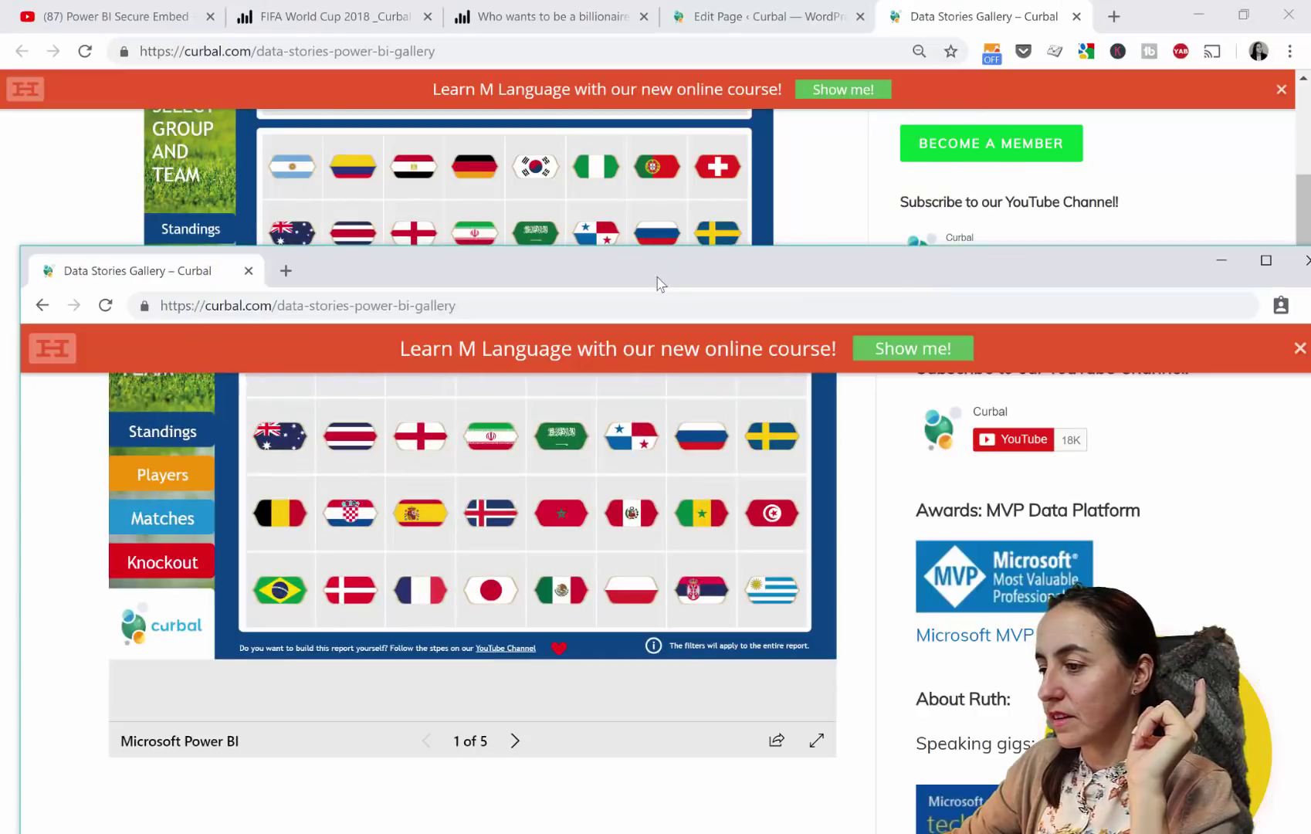
- Reload the gallery in a maximized guest window to see what signed-out visitors get
double_click(658, 281)
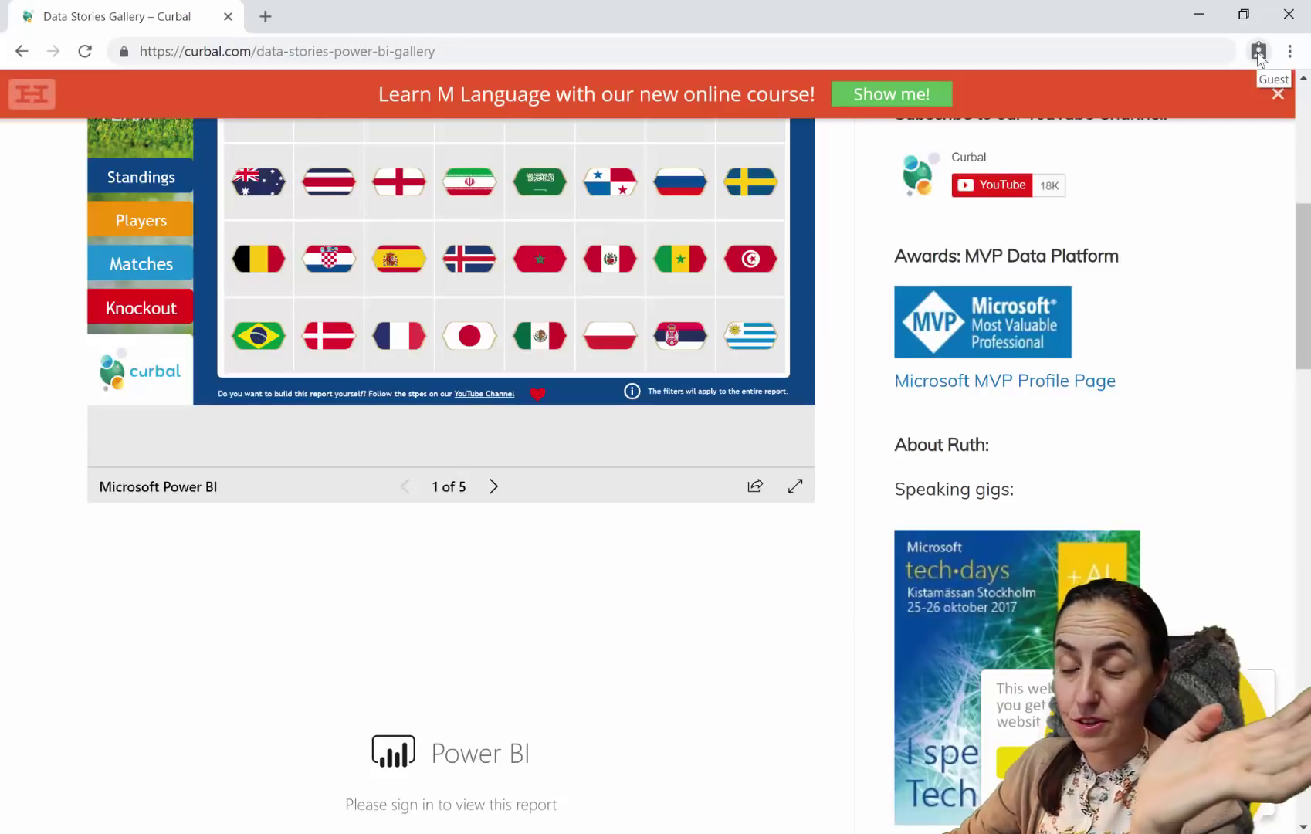
left_click(85, 52)
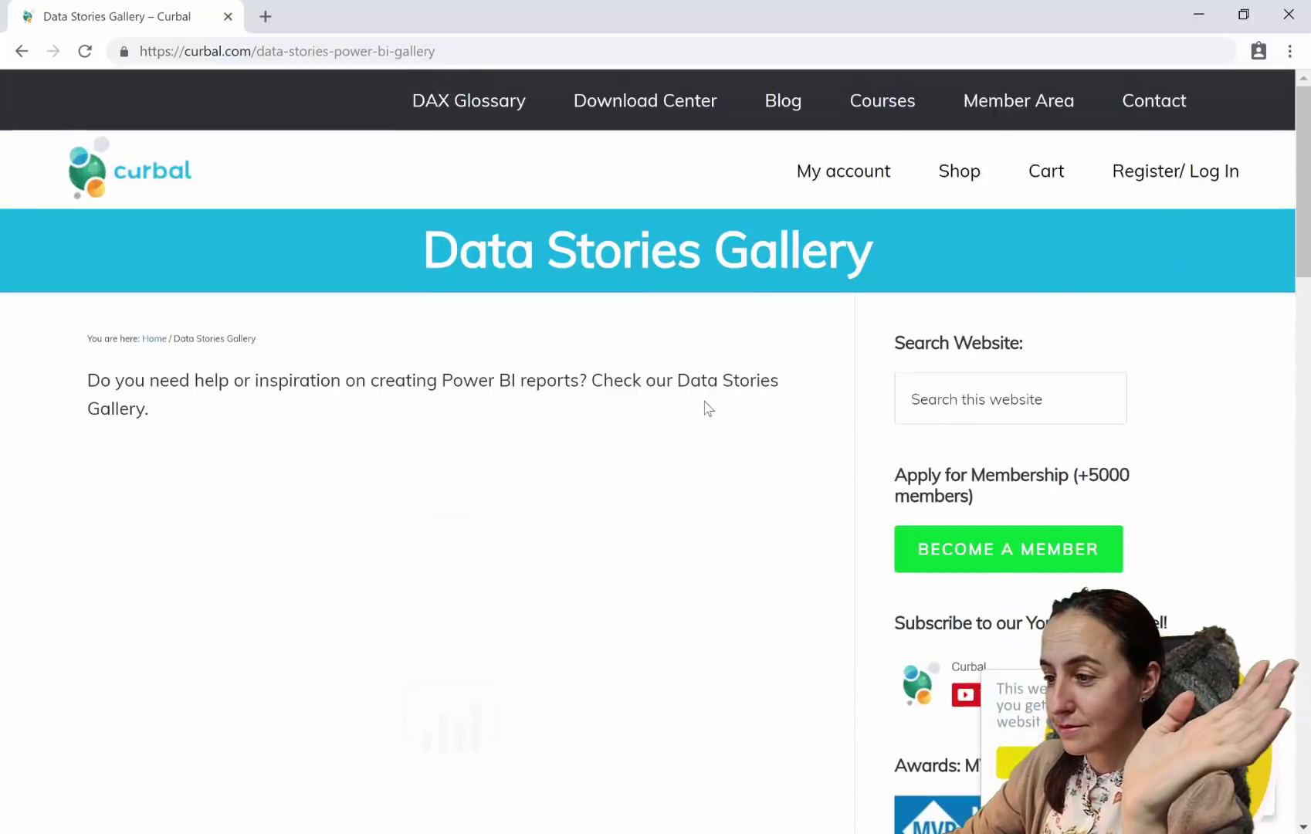
scroll(699, 416, "down", 1)
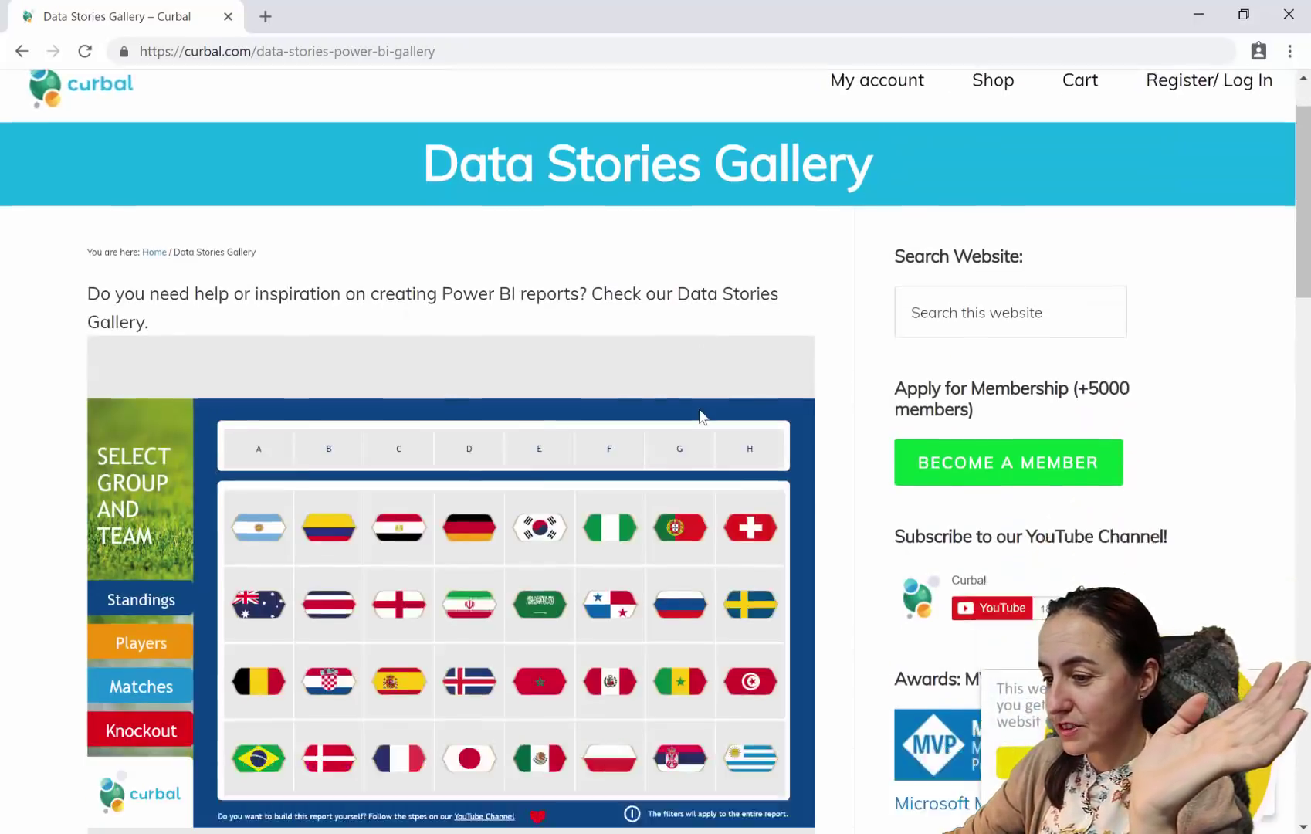
scroll(699, 412, "down", 3)
scroll(699, 412, "down", 1)
scroll(635, 425, "down", 2)
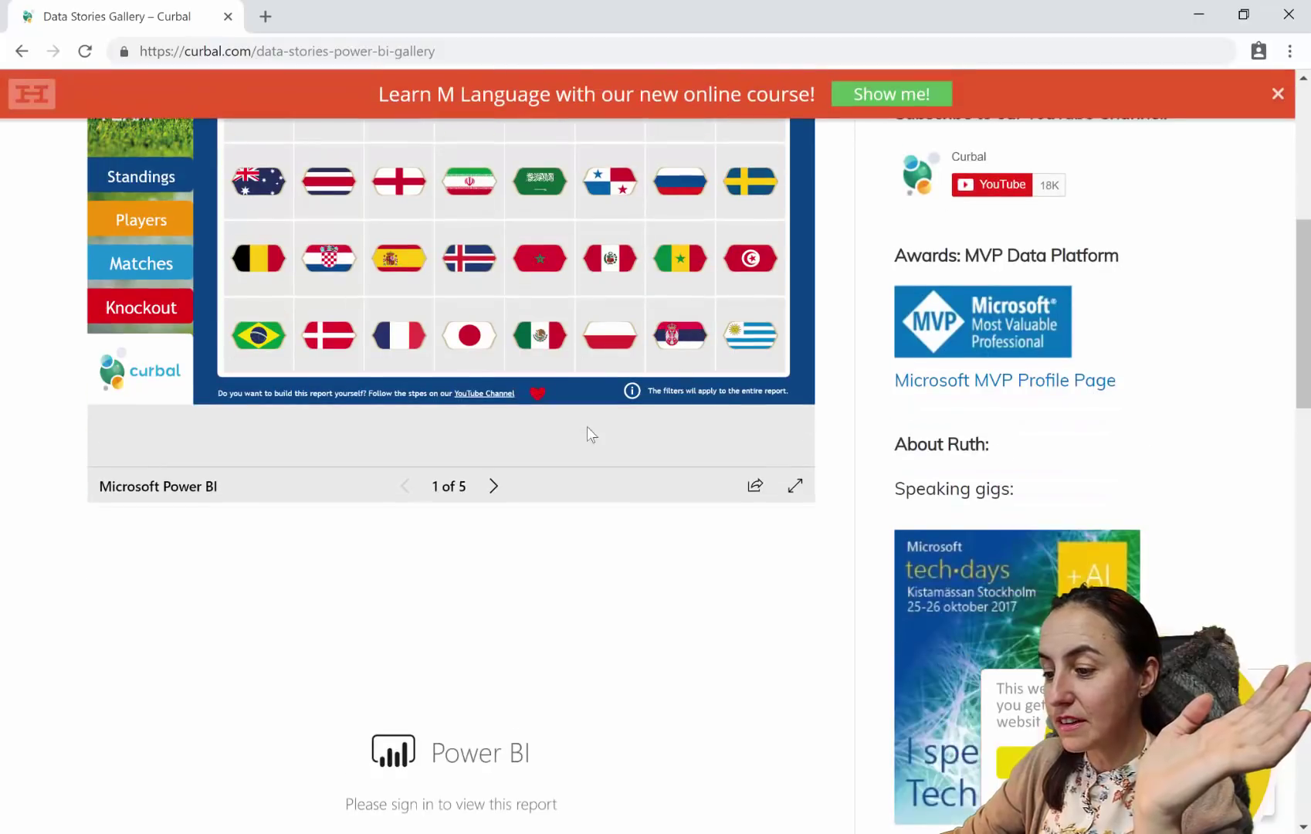
scroll(595, 435, "down", 3)
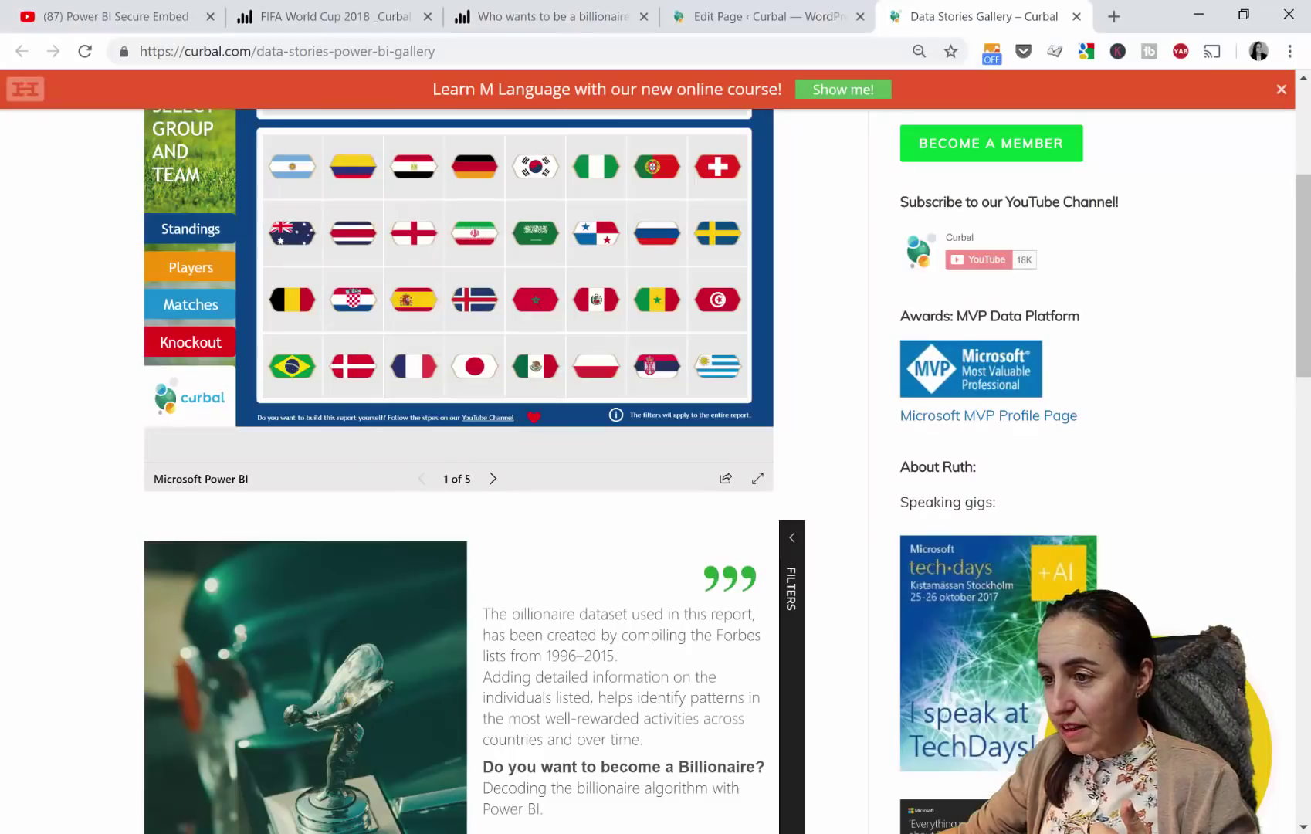
- Close the billionaire report's Secure embed code dialog and dismiss the File menu
left_click(354, 22)
left_click(566, 24)
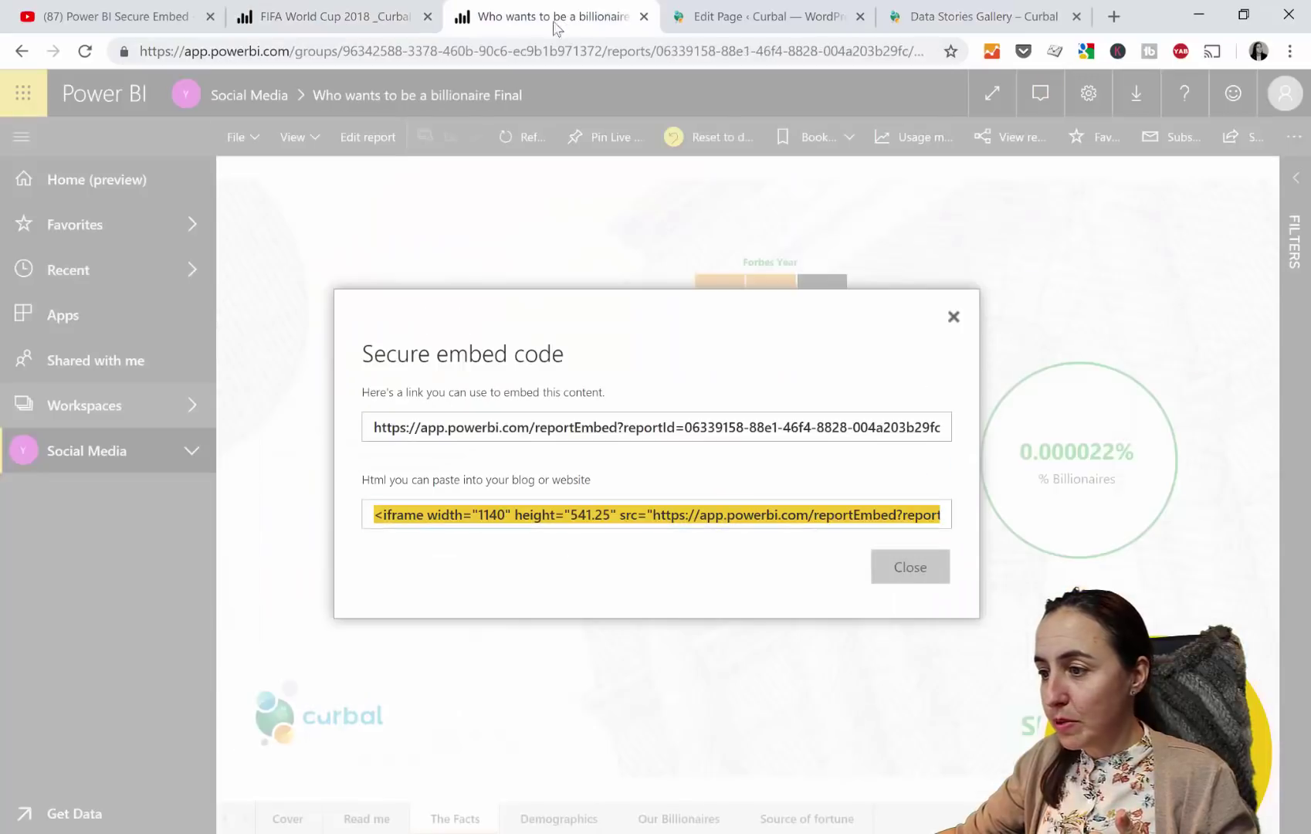
left_click(909, 565)
left_click(238, 138)
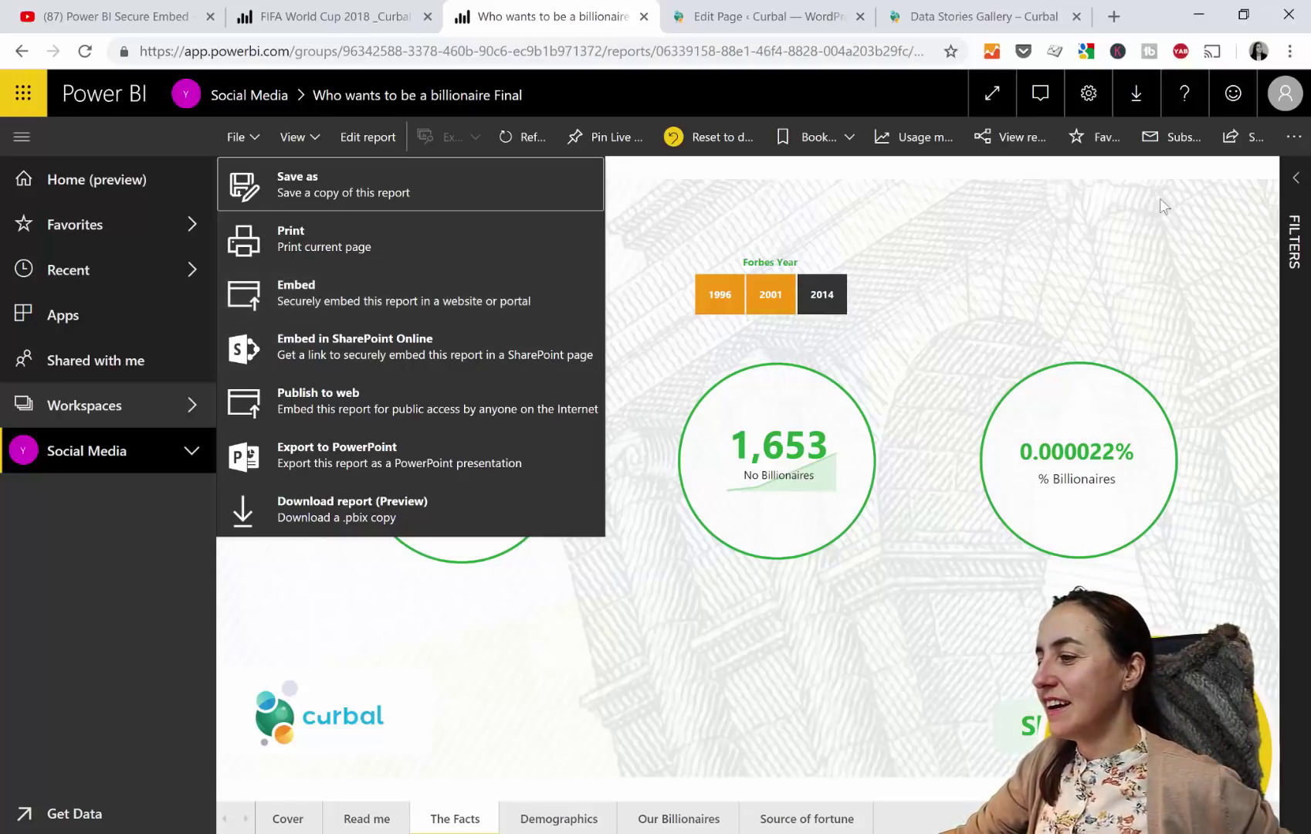
left_click(863, 256)
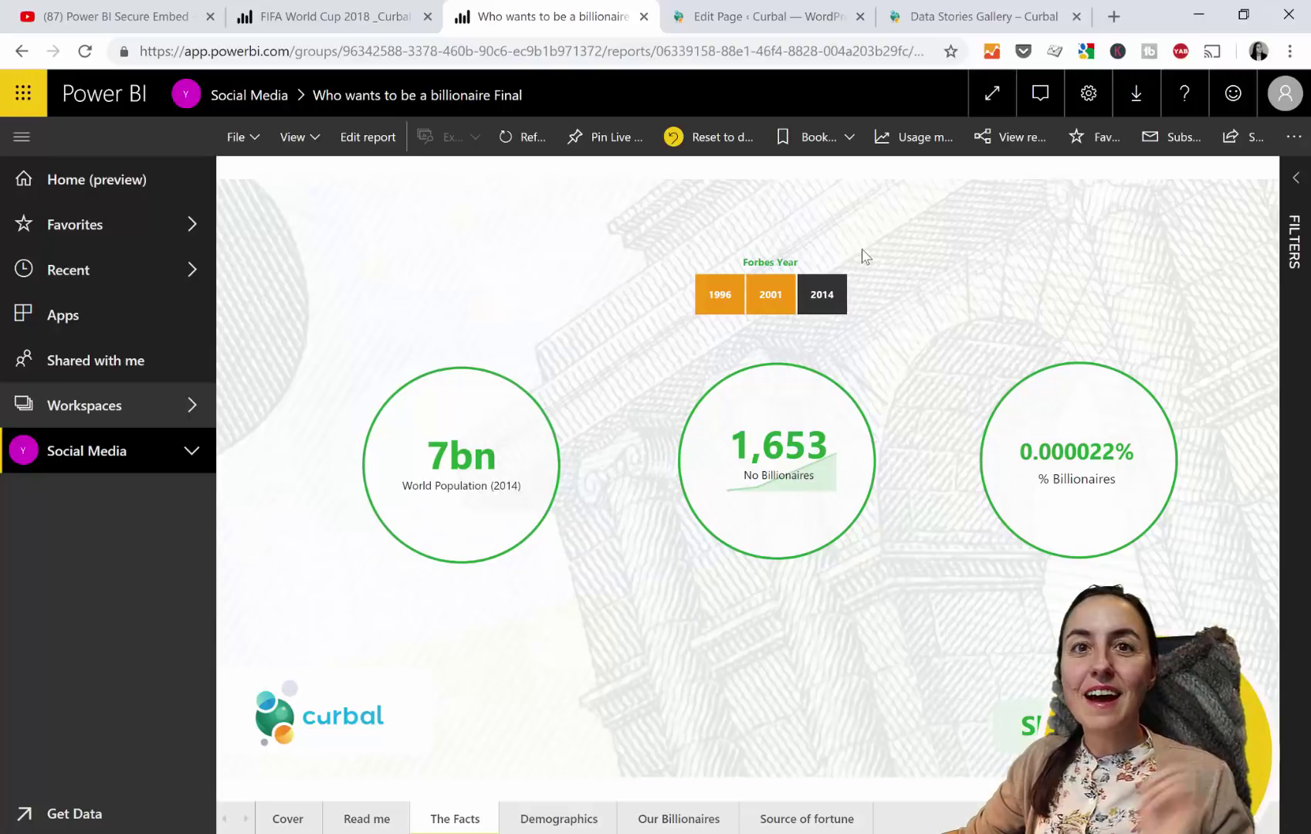